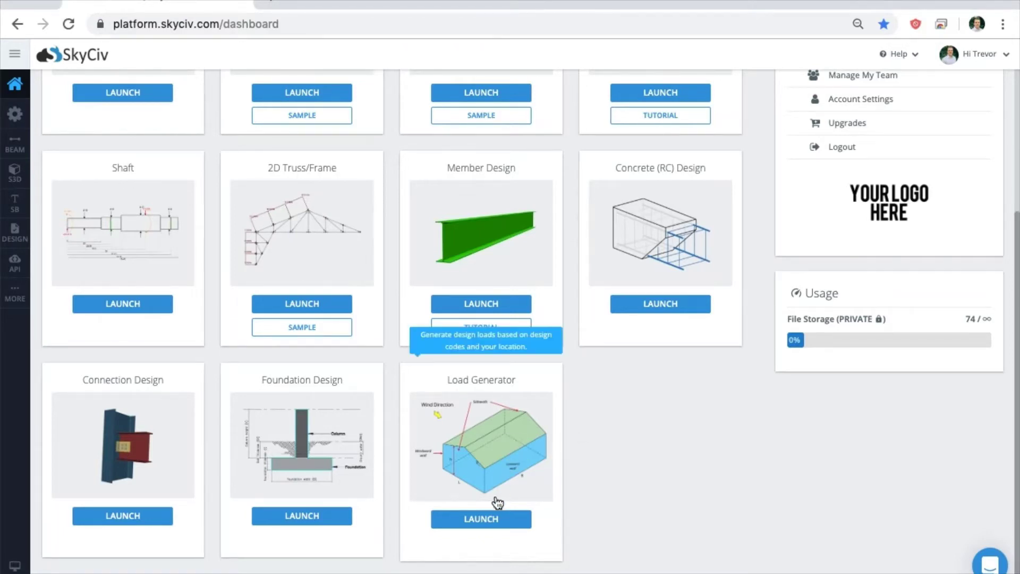
Launch the Load Generator from its card on the SkyCiv dashboard
click(489, 519)
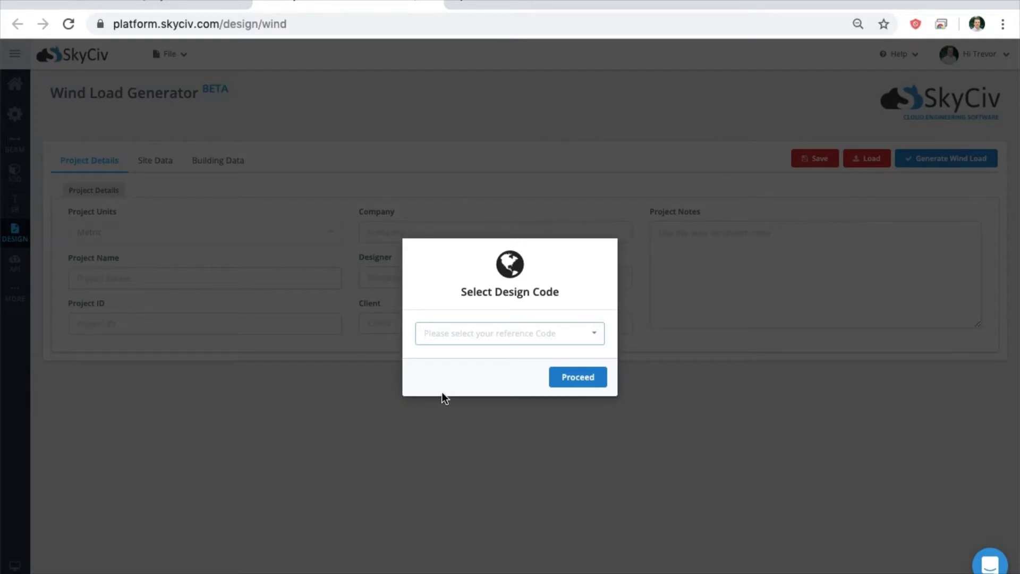
Choose ASCE 7-16 as the design code and view Project Details in Imperial units
click(498, 335)
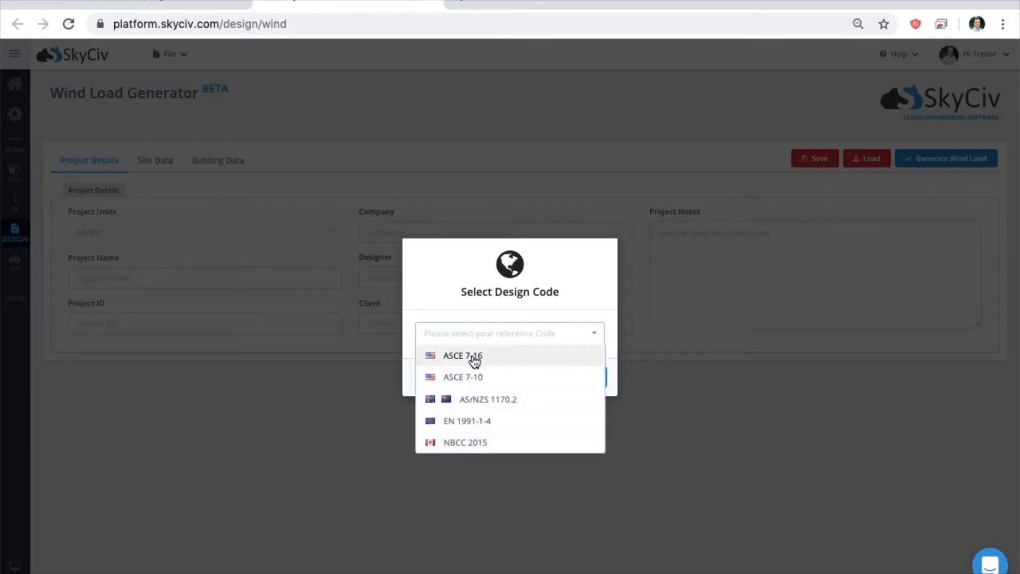
click(475, 361)
click(573, 378)
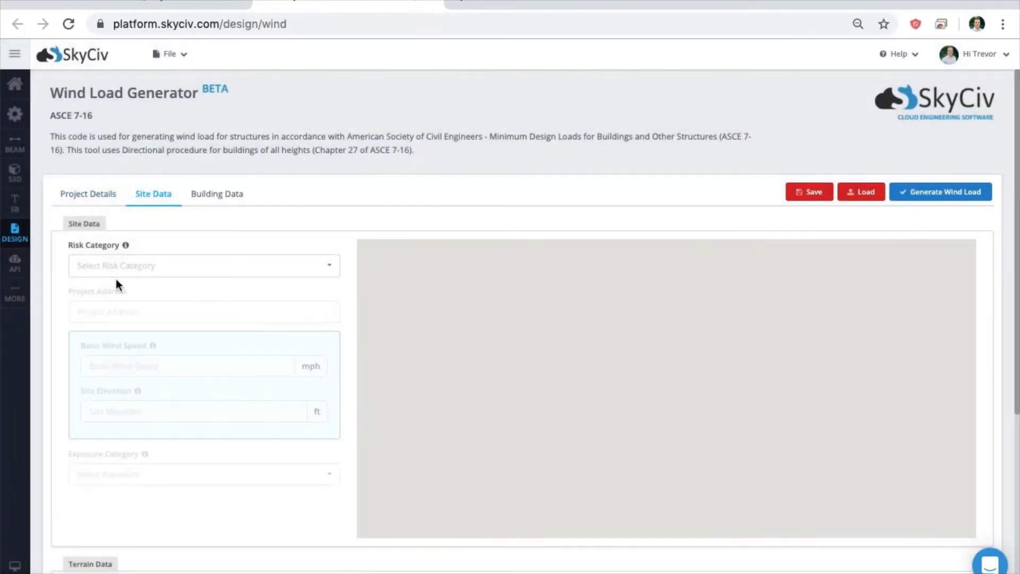
click(102, 201)
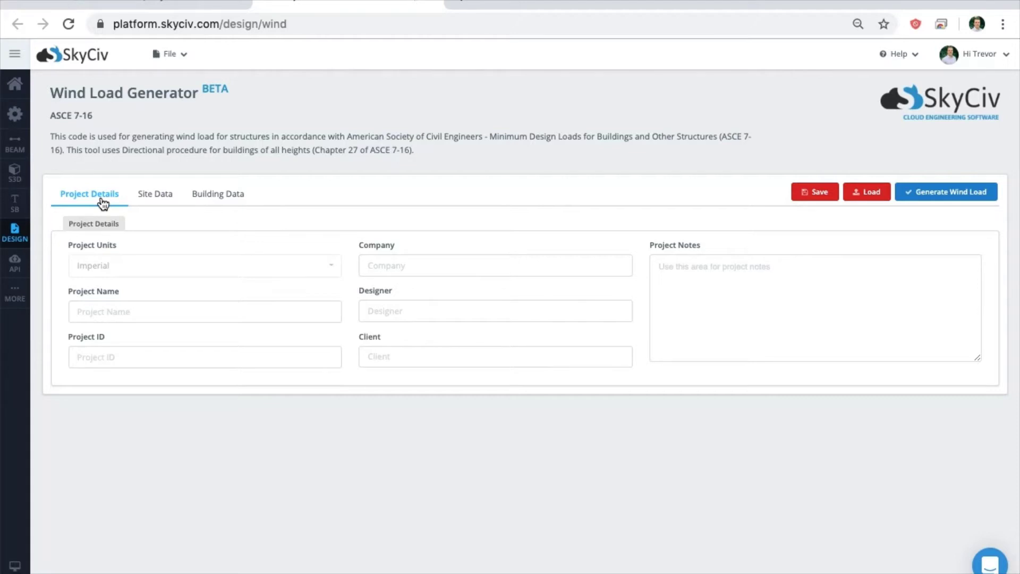
Set Risk Category II, address Chicago, IL, USA, and Exposure Category B on Site Data
click(151, 200)
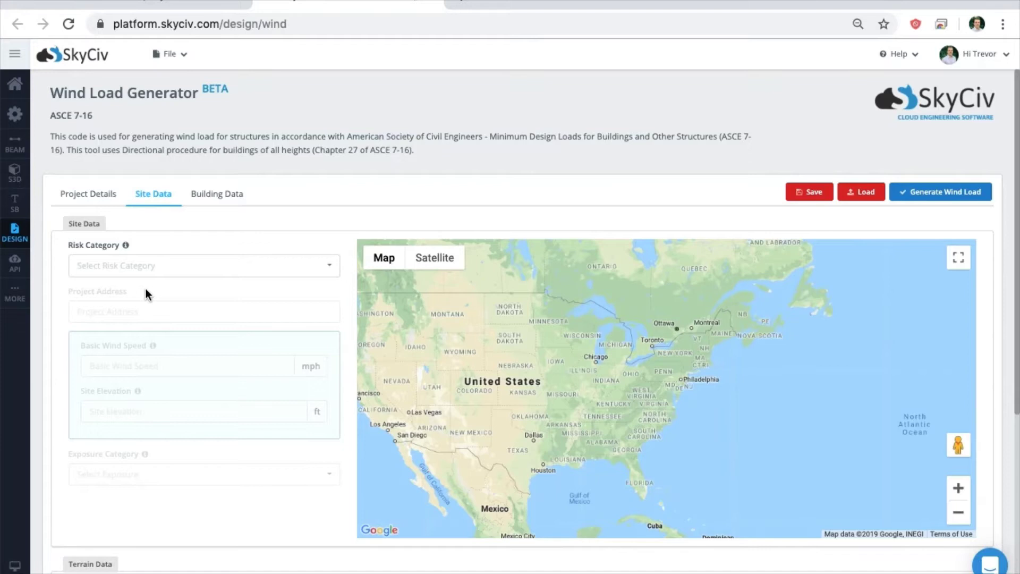
click(184, 277)
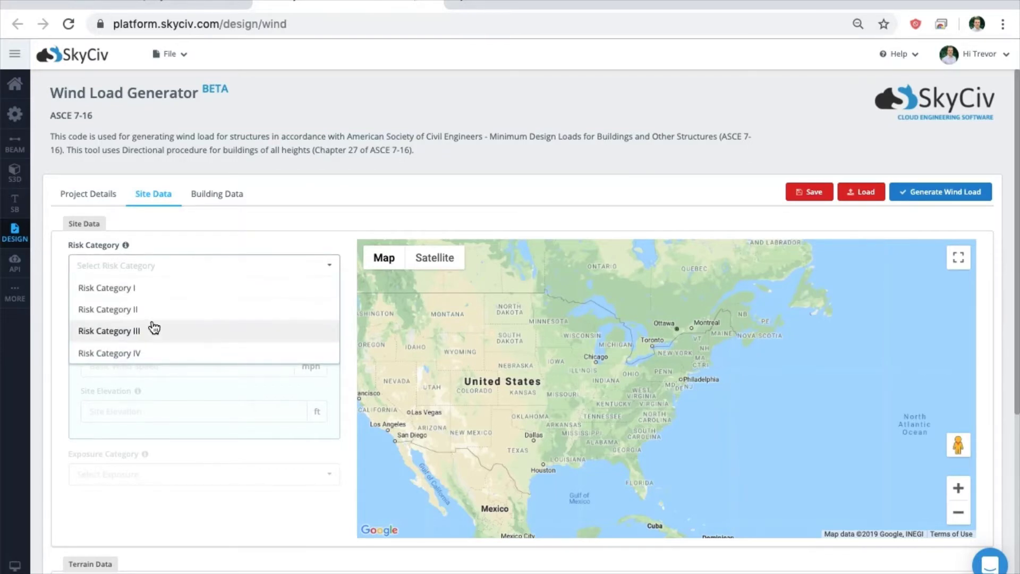
click(152, 306)
click(152, 308)
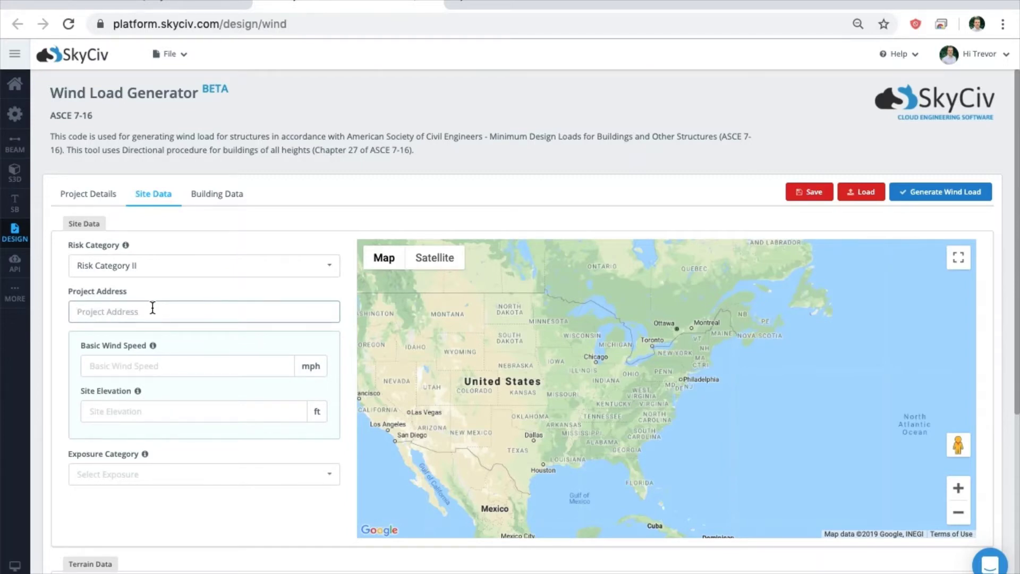
text(chicago)
key(Down)
key(Return)
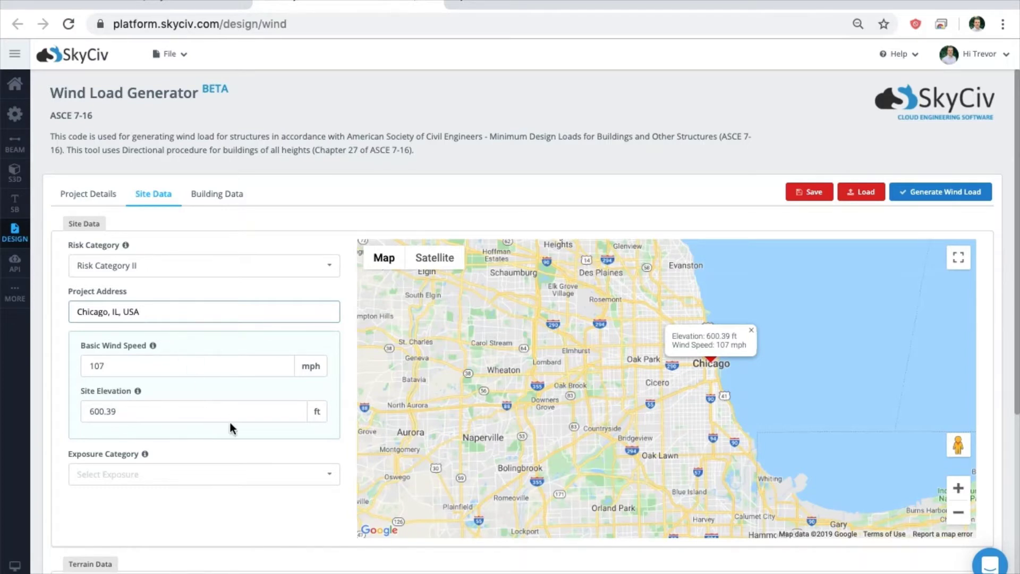
click(187, 468)
click(133, 493)
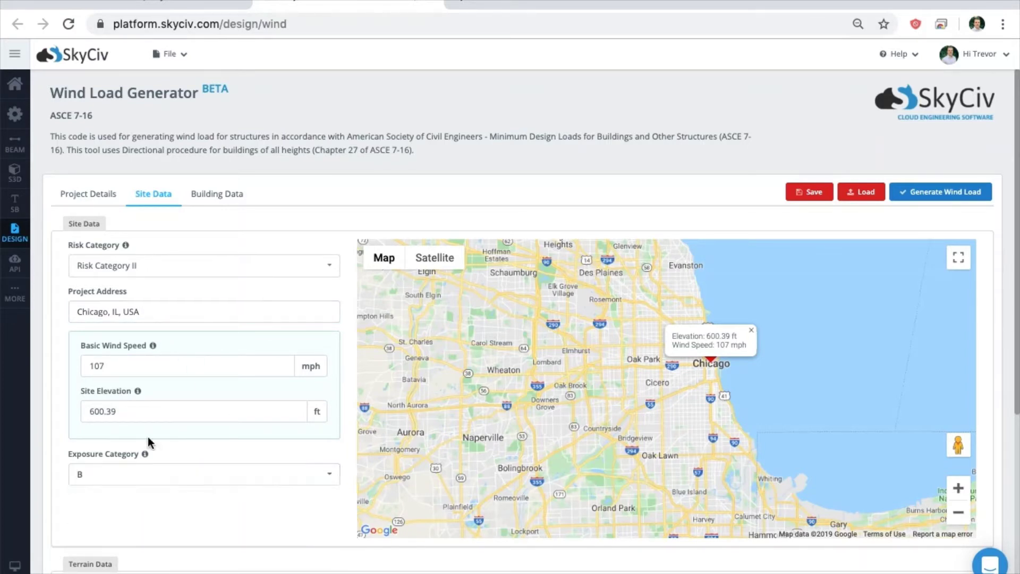
Set the Terrain Data wind direction to S
scroll(330, 502, down, 5)
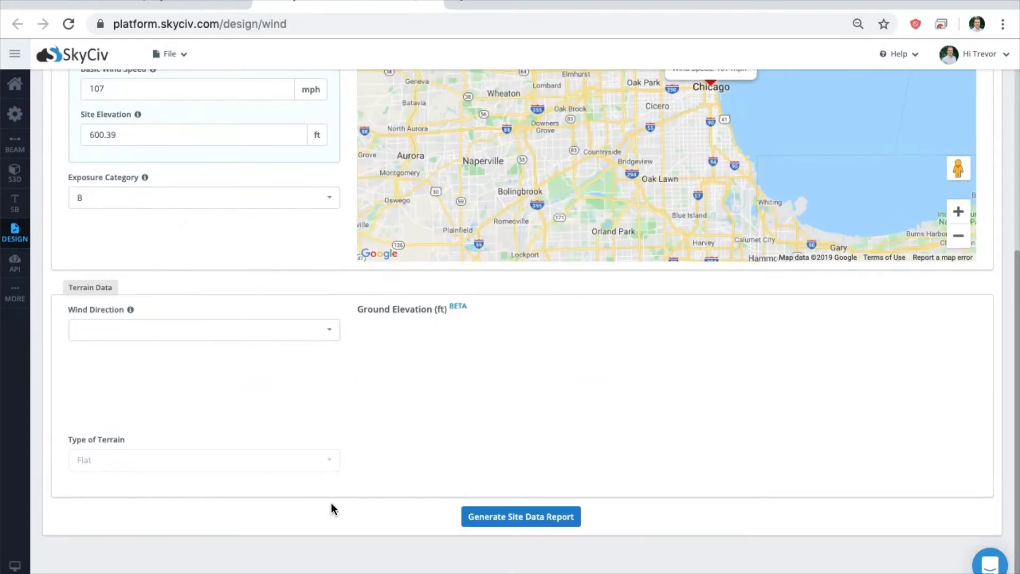
click(183, 334)
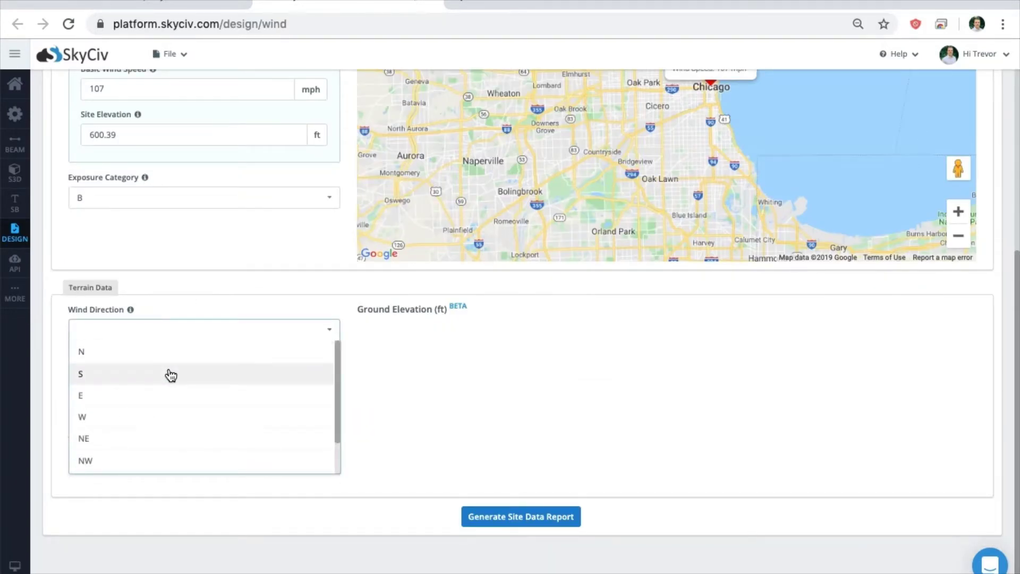
click(170, 375)
Generate the Site Data Report for the flat terrain (Kzt 1) and download the PDF
scroll(259, 393, down, 1)
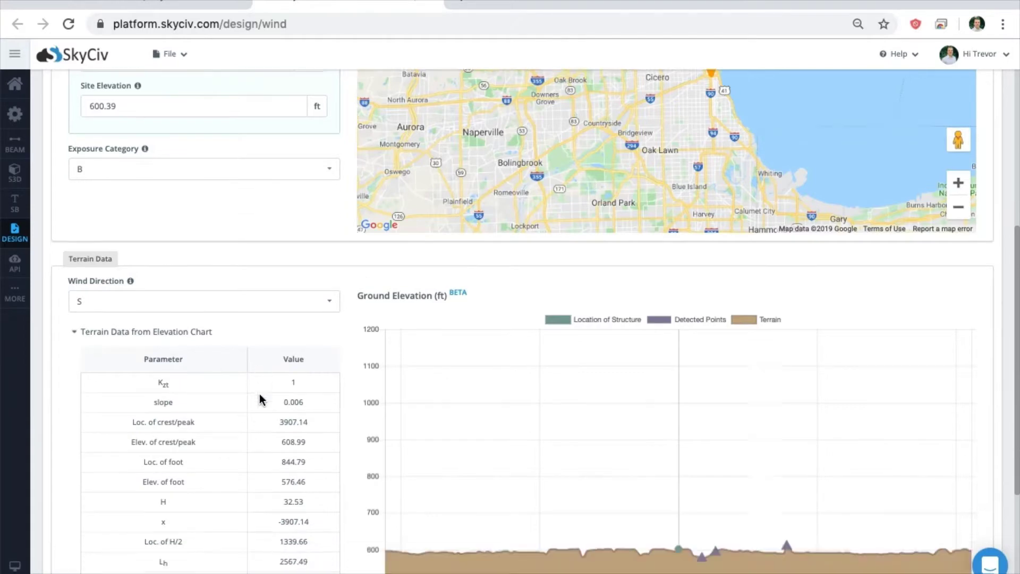
scroll(260, 452, down, 3)
scroll(415, 457, up, 9)
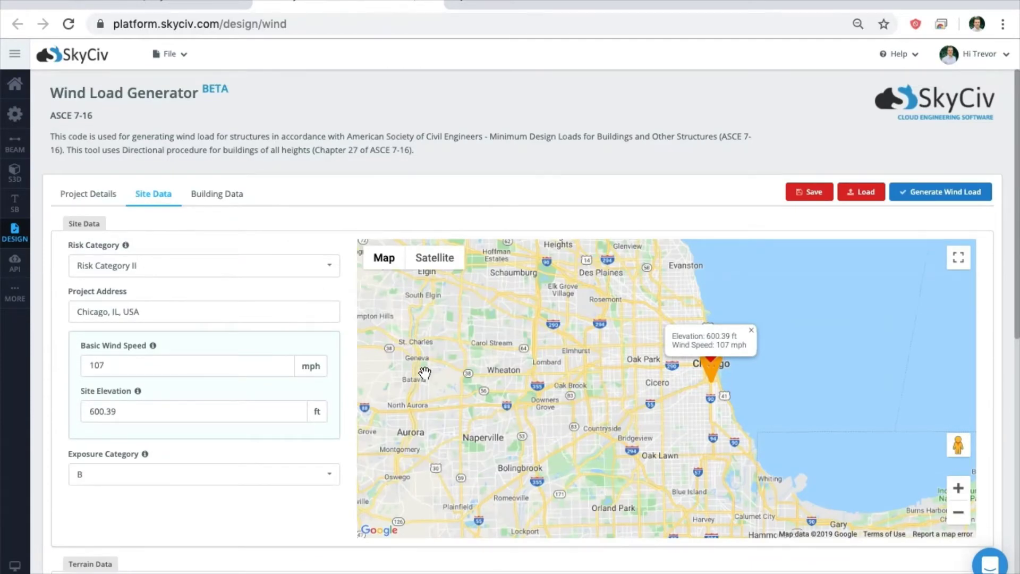
scroll(425, 374, up, 2)
scroll(244, 391, down, 5)
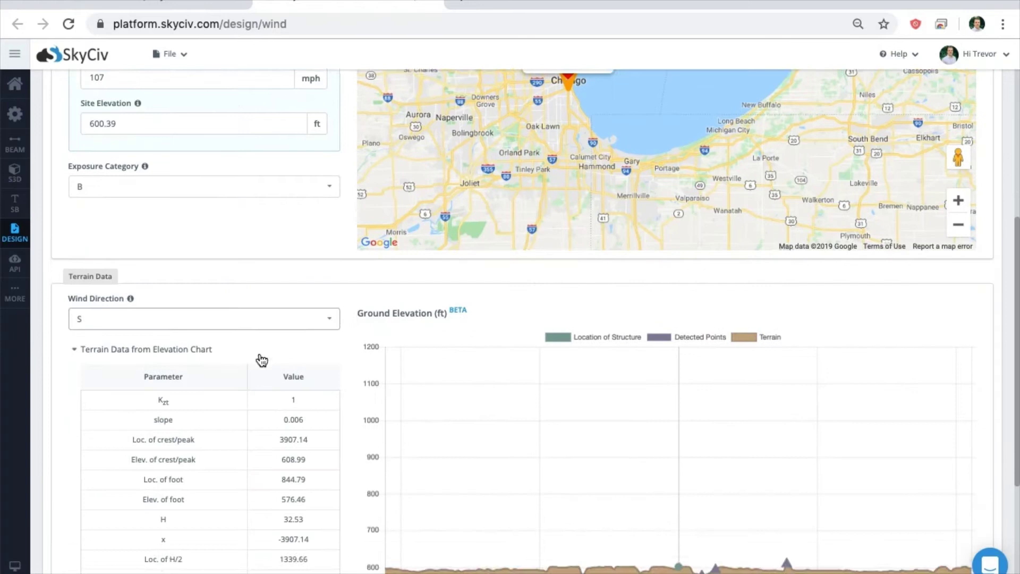
scroll(261, 361, down, 4)
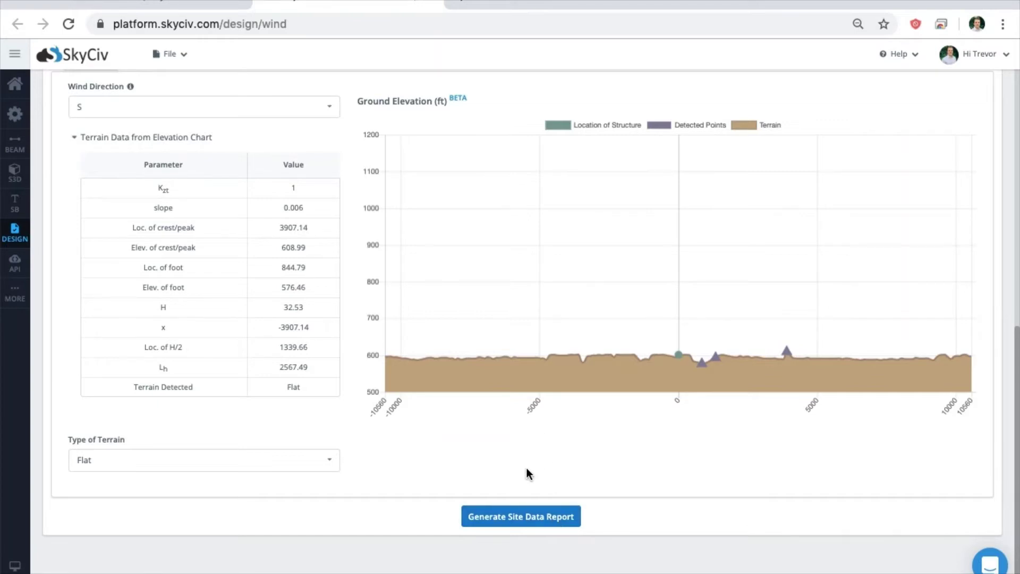
click(496, 519)
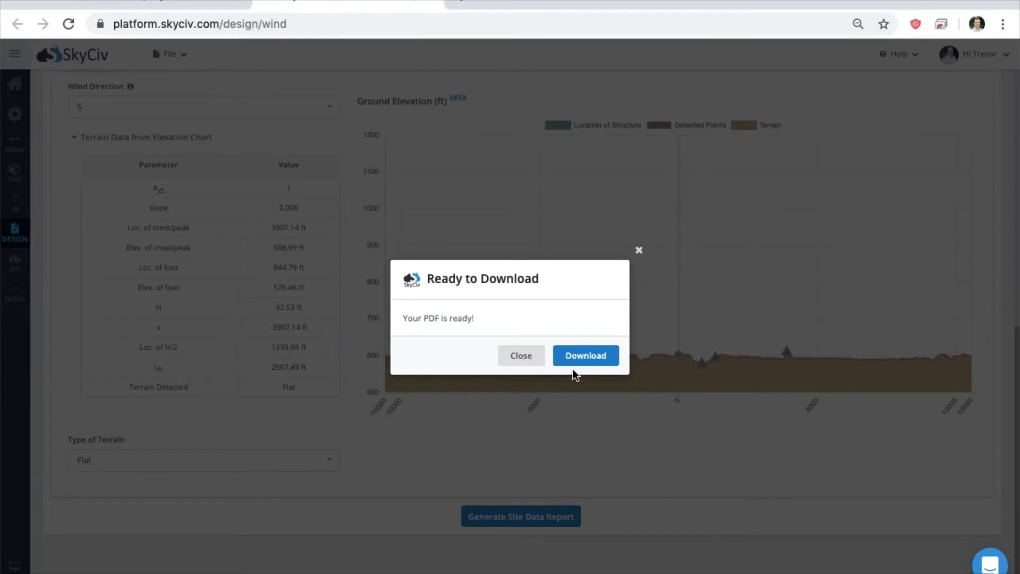
click(572, 366)
scroll(537, 364, up, 10)
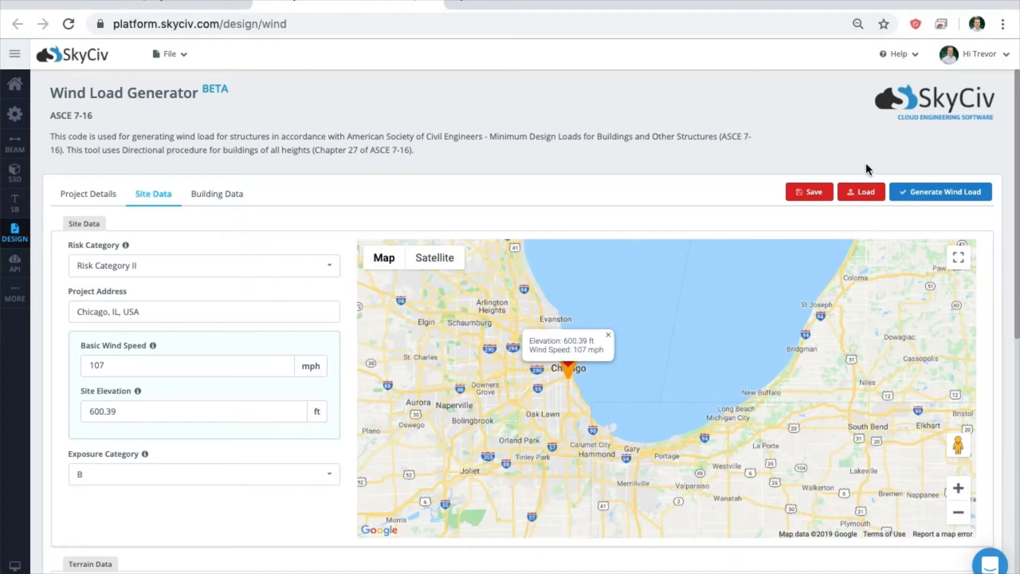
Save the wind project as 'Test File' and go to the Building Data form
click(822, 194)
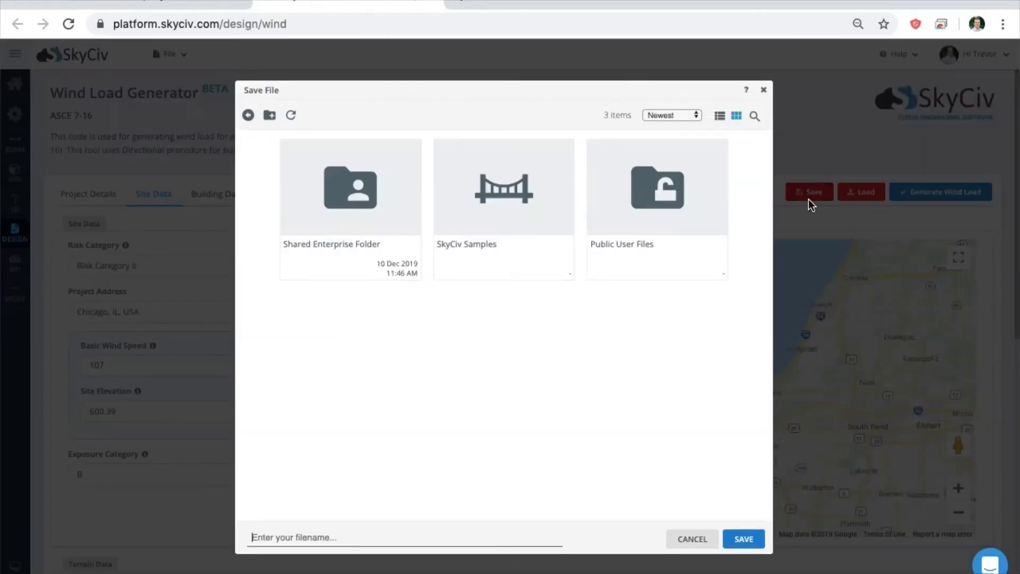
text(Test File)
click(755, 539)
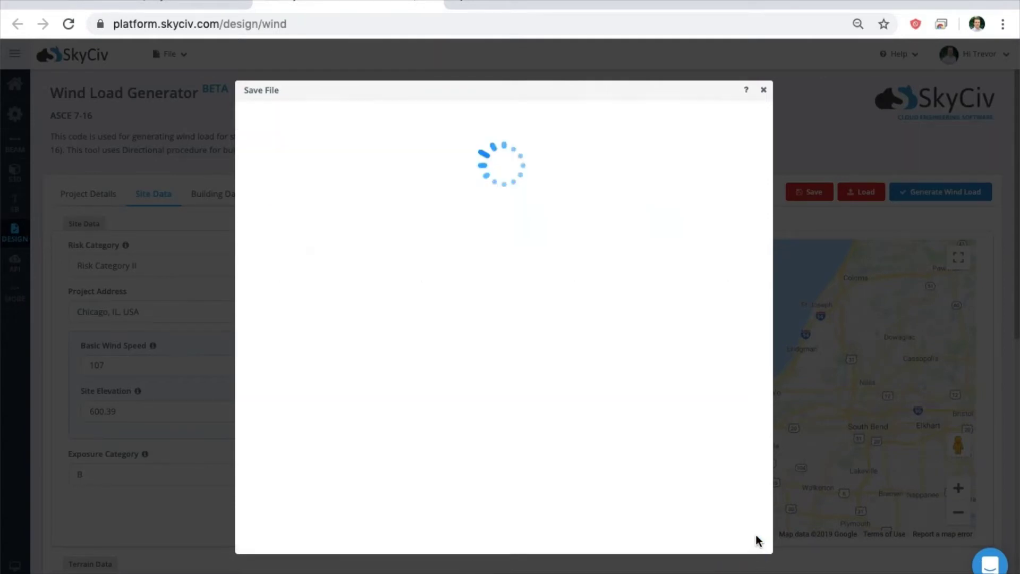
click(597, 356)
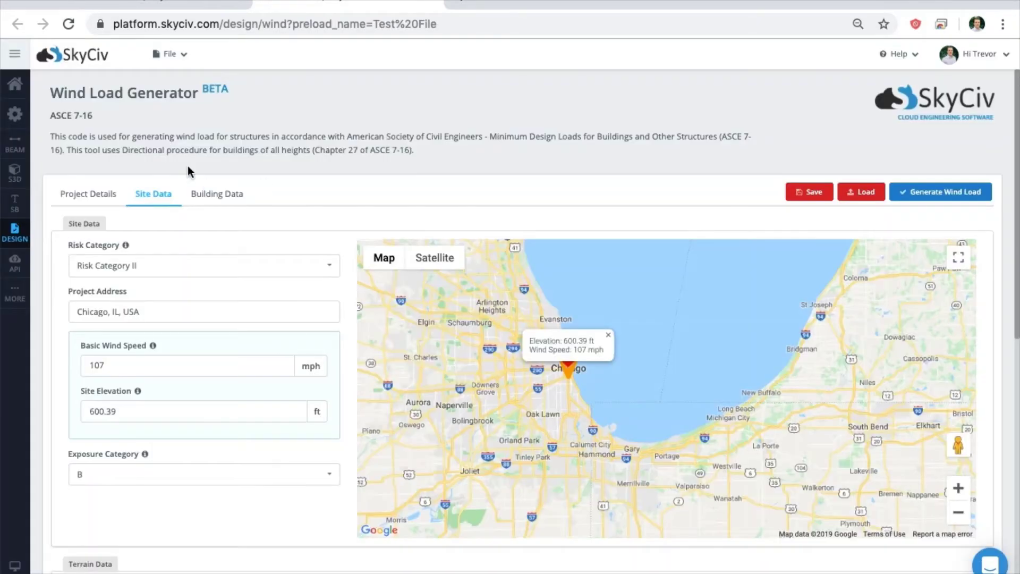
click(208, 194)
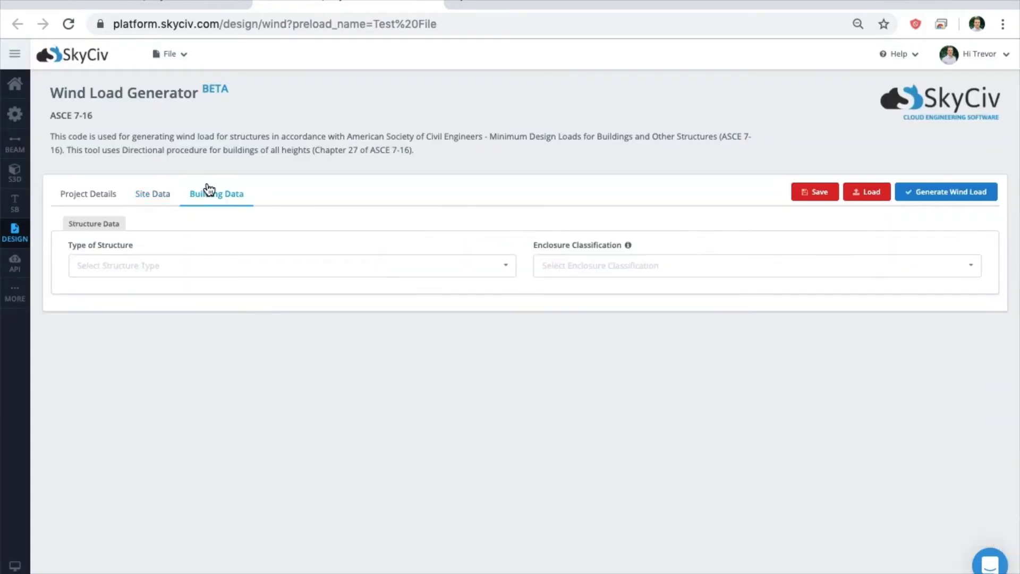
Set the structure type to Main Wind Force Resisting System and keep Enclosed Buildings
click(241, 276)
click(228, 285)
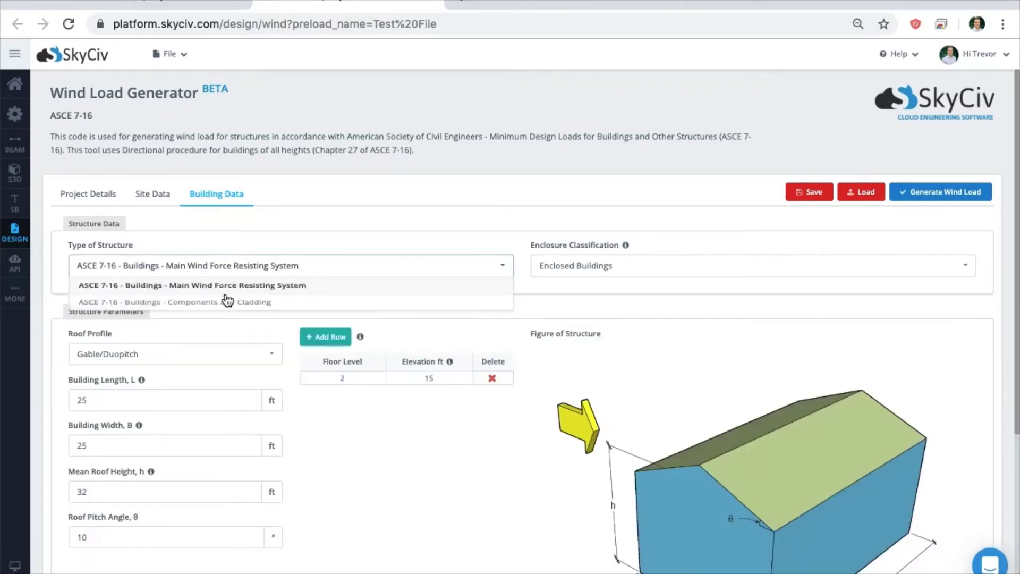
click(620, 277)
click(615, 289)
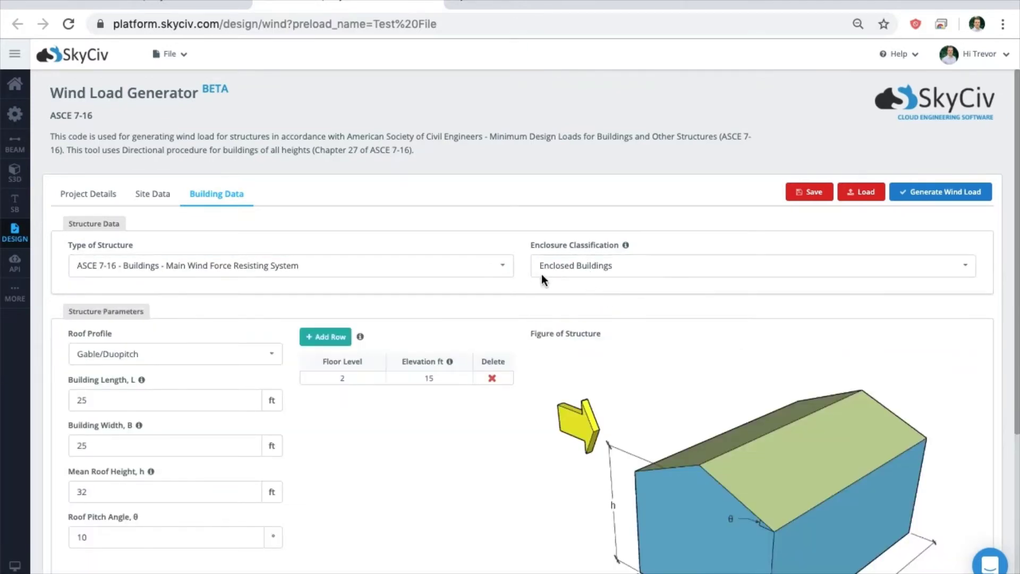
scroll(399, 244, down, 1)
scroll(399, 240, down, 5)
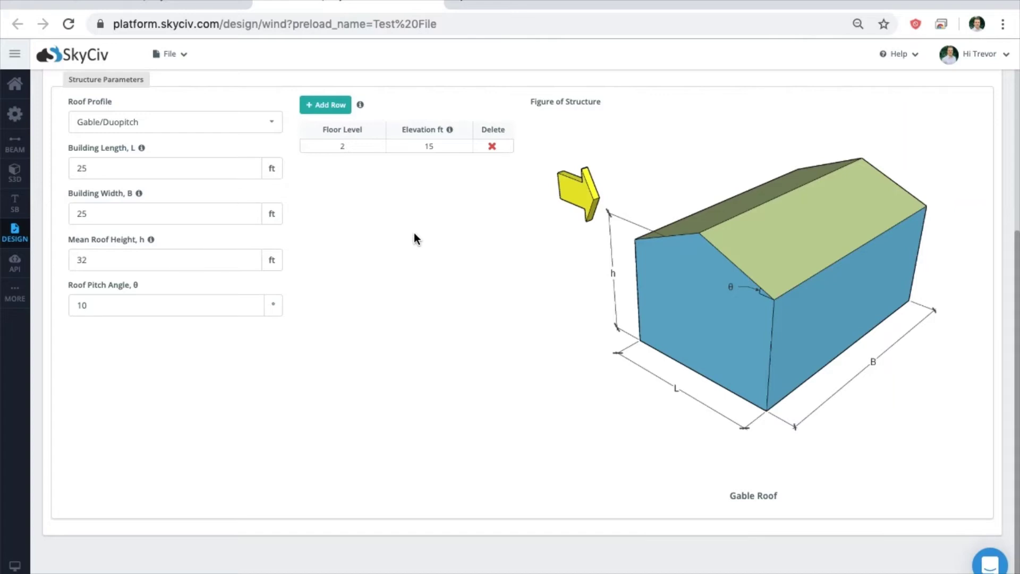
Keep the Gable/Duopitch roof, set building length to 50 ft and mean roof height to 25 ft
click(194, 123)
click(182, 166)
click(189, 139)
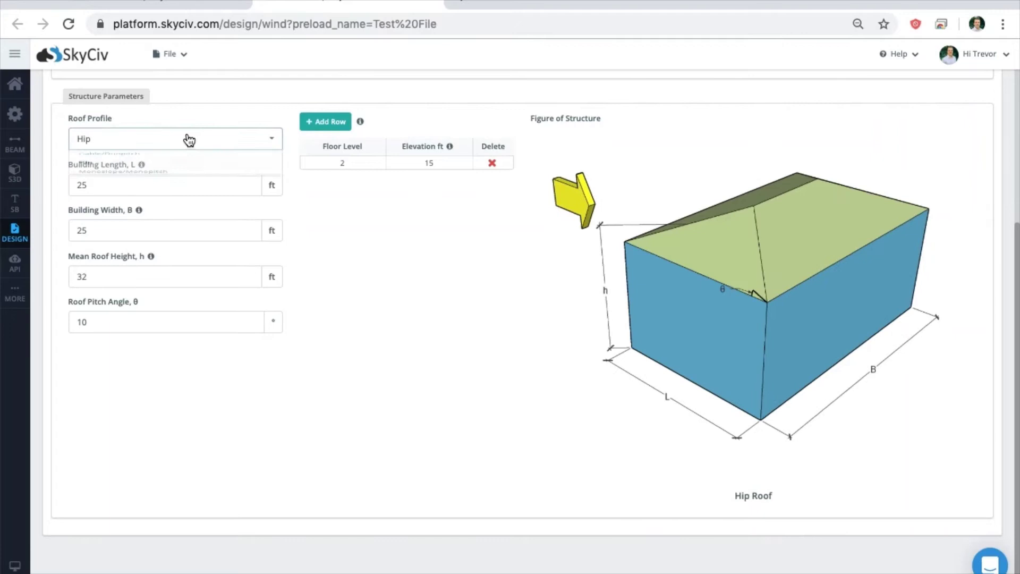
click(170, 160)
click(163, 171)
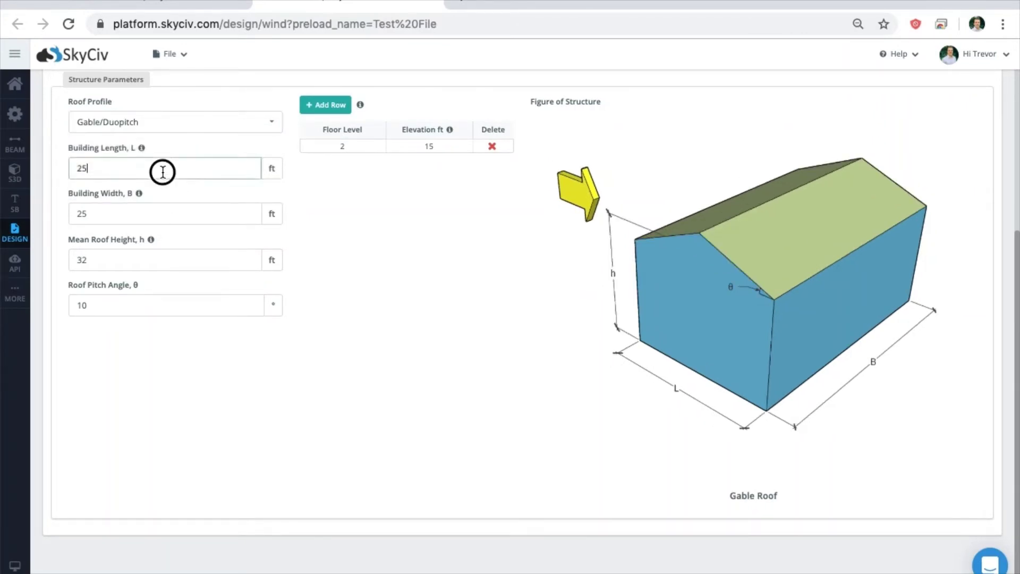
key(BackSpace)
key(BackSpace)
text(50)
click(178, 252)
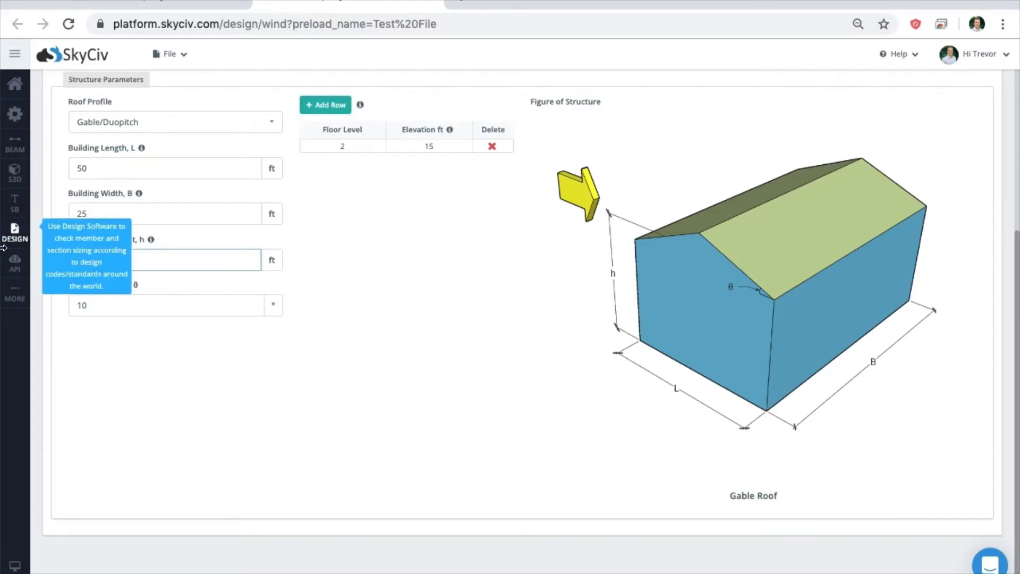
key(BackSpace)
key(BackSpace)
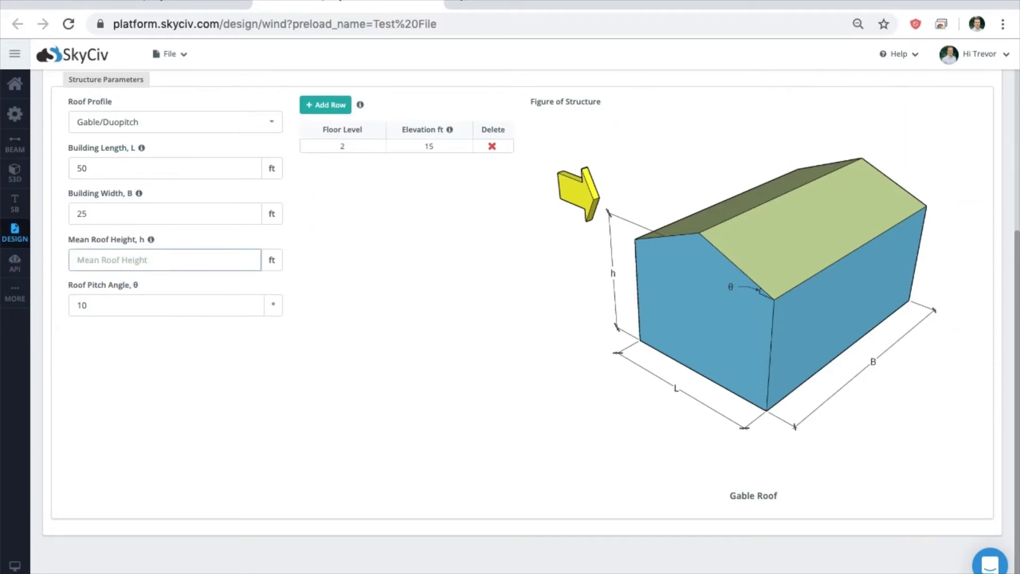
text(25)
scroll(397, 144, up, 3)
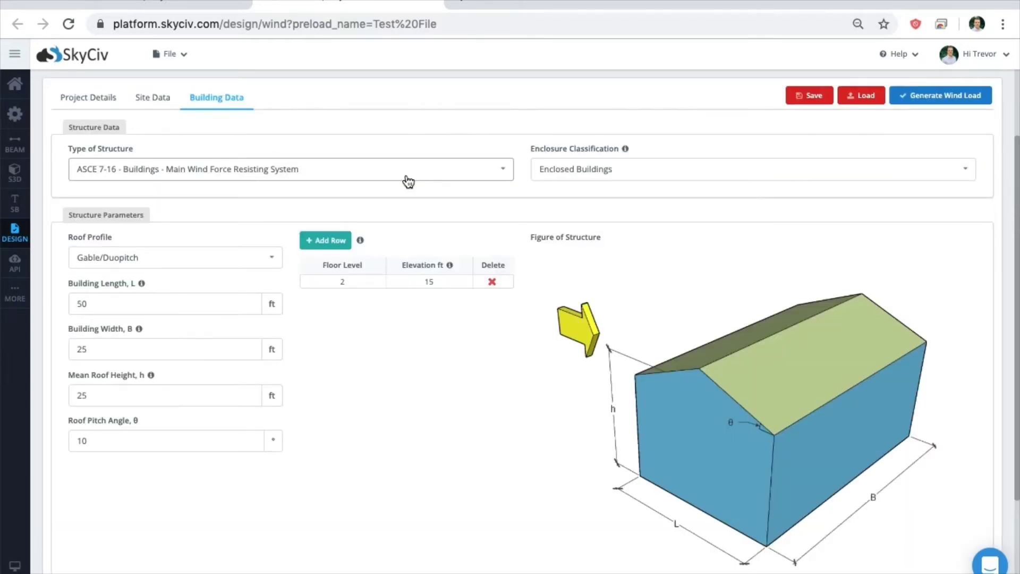
Check structure type, enclosure, roof profile, and the length, width, height and 10° pitch values
click(408, 180)
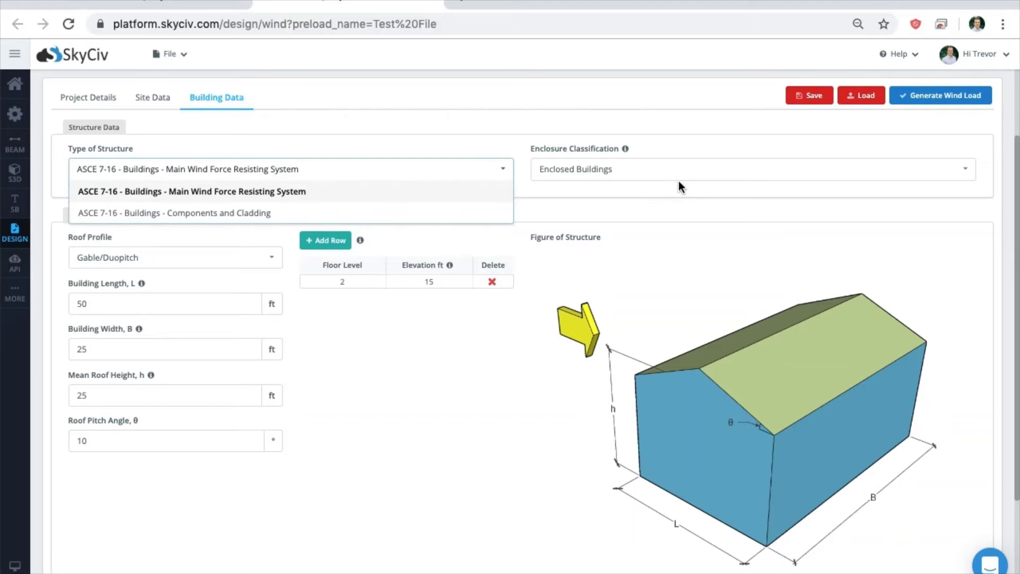
click(636, 178)
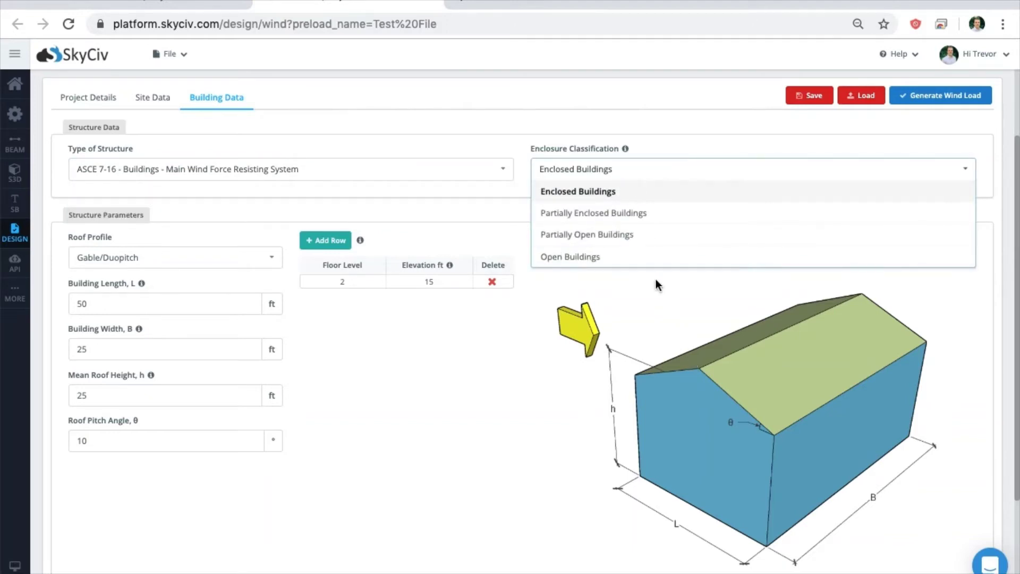
click(636, 169)
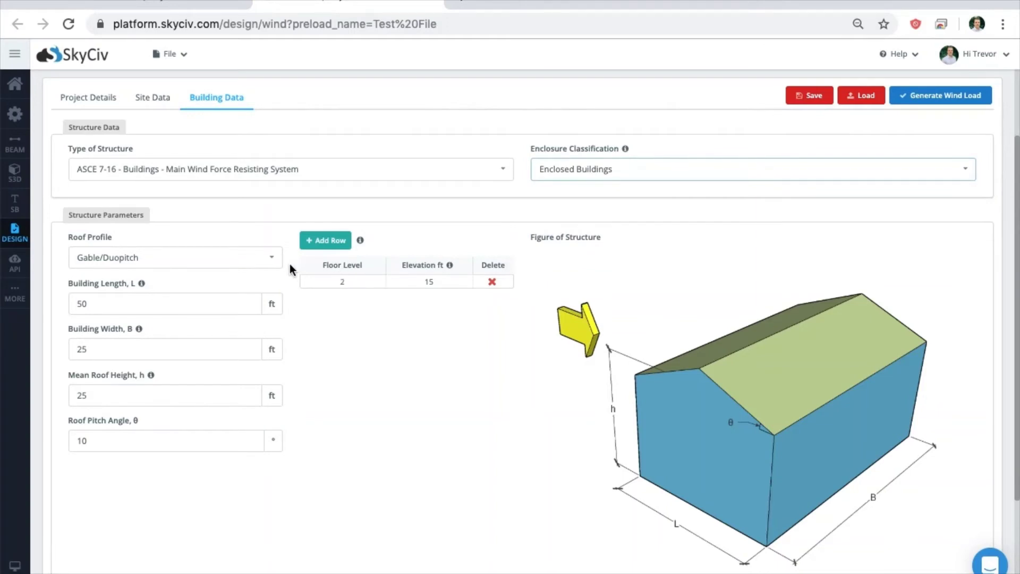
click(251, 258)
click(251, 258)
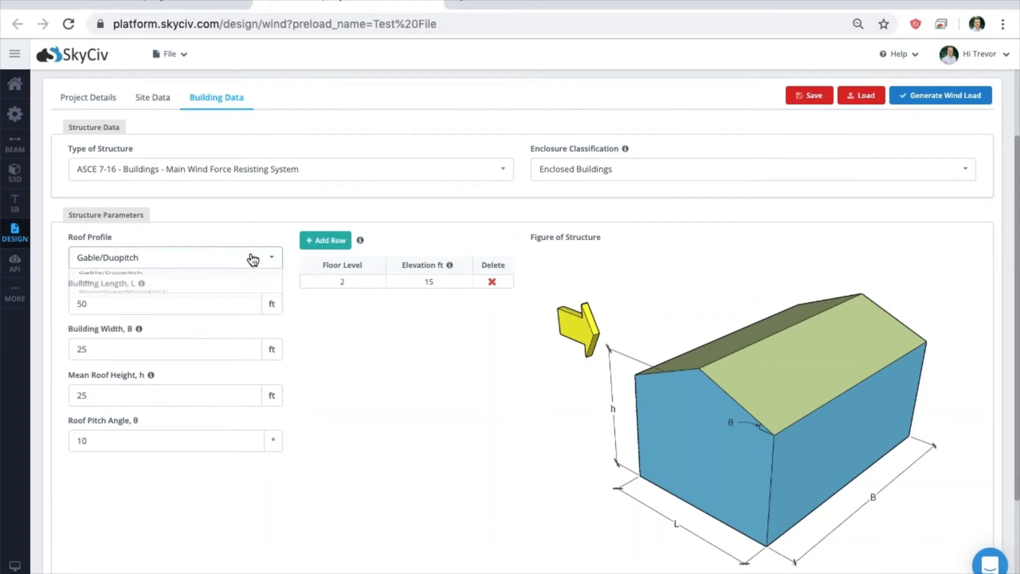
click(228, 311)
click(220, 351)
click(225, 399)
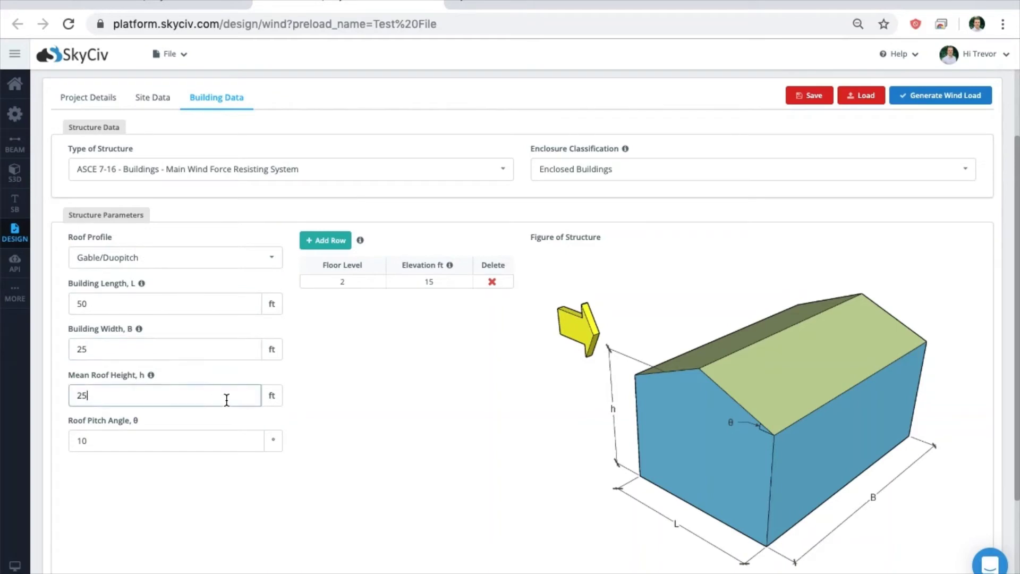
click(218, 450)
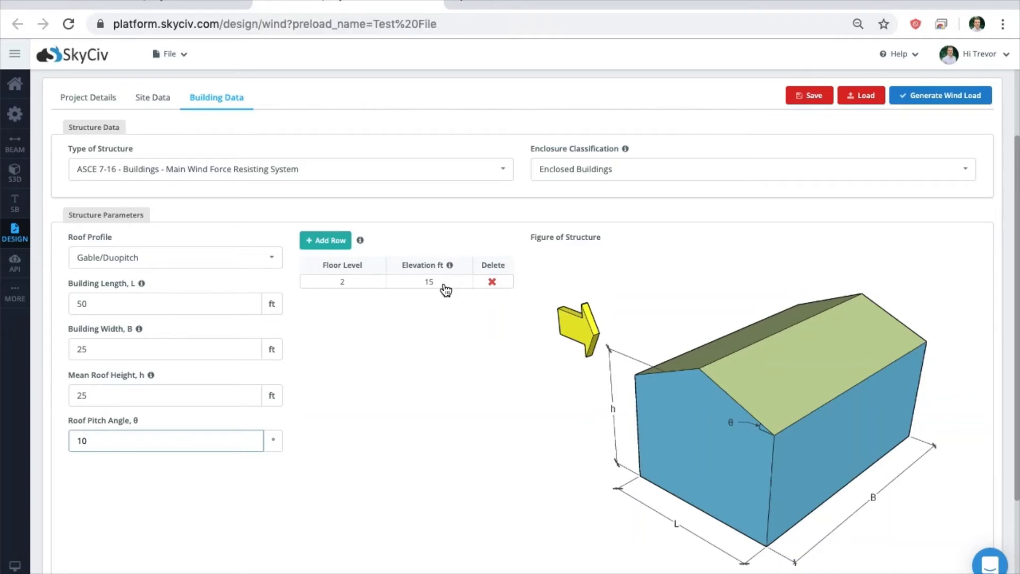
Add a third floor level row with a 30 ft elevation
click(369, 283)
click(336, 242)
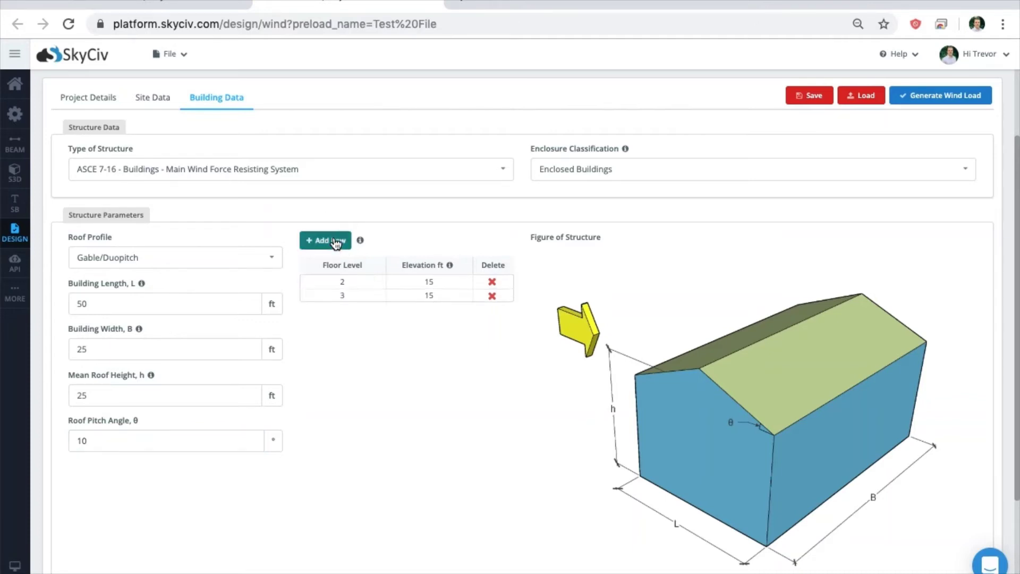
click(425, 296)
text(3)
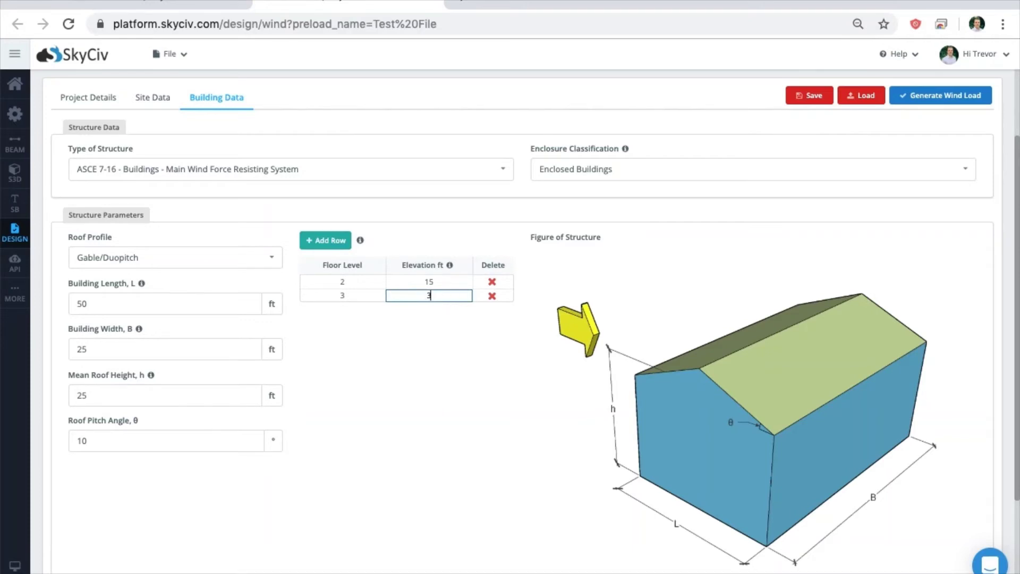
text(0)
click(461, 352)
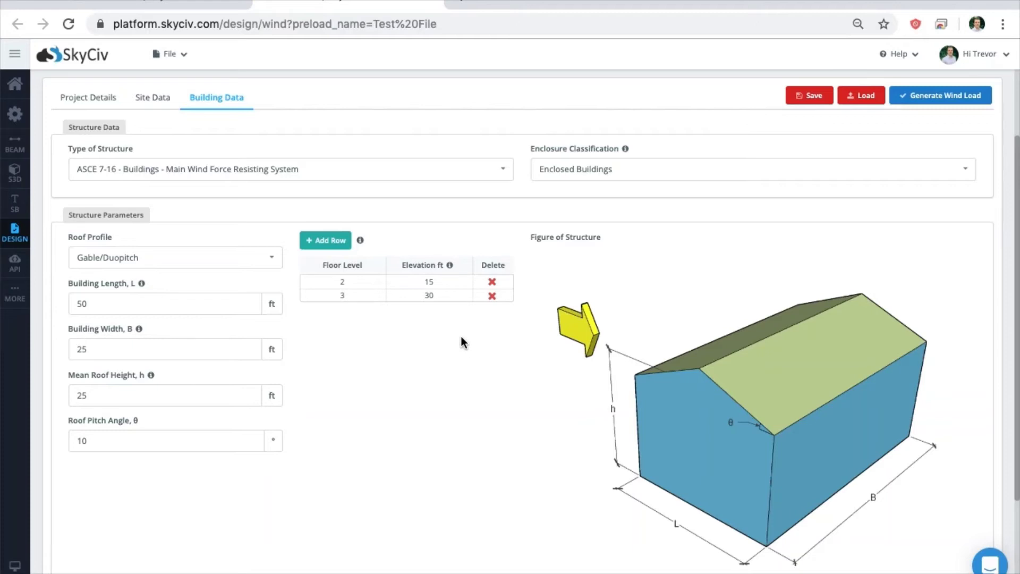
Generate the wind pressures (e.g. 12.390 psf windward wall) and produce the PDF wind report
click(916, 94)
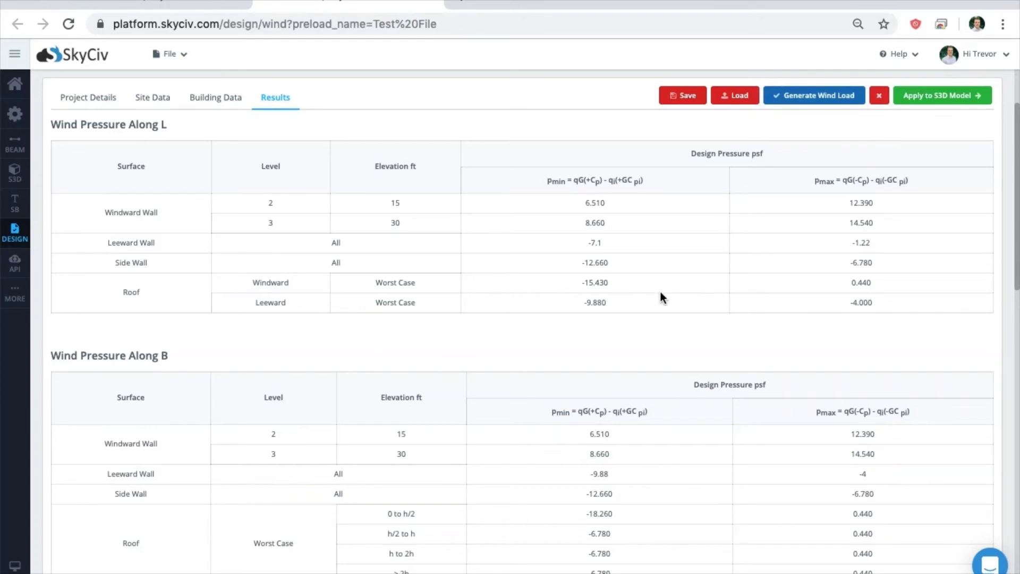
scroll(657, 292, down, 15)
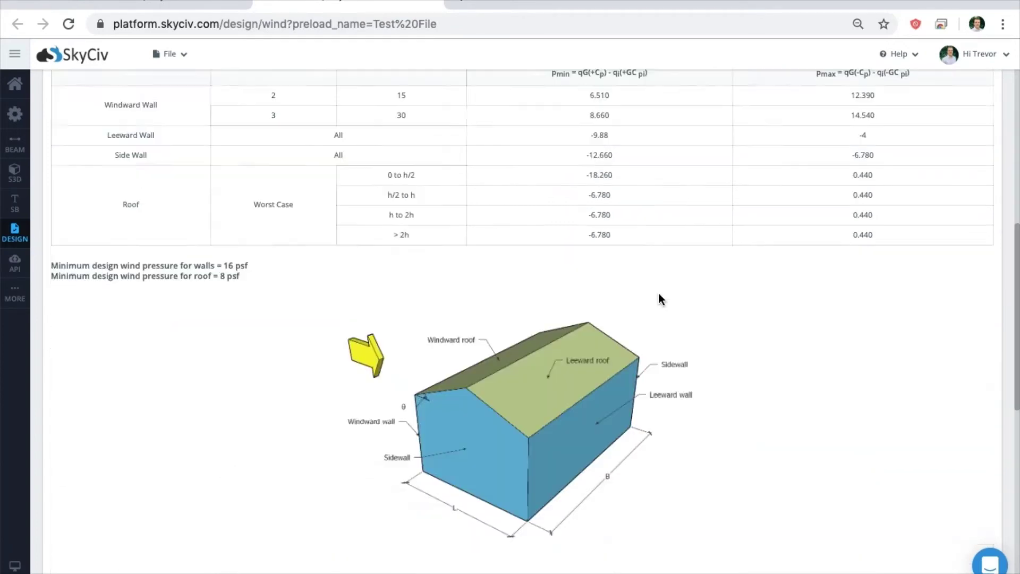
click(496, 522)
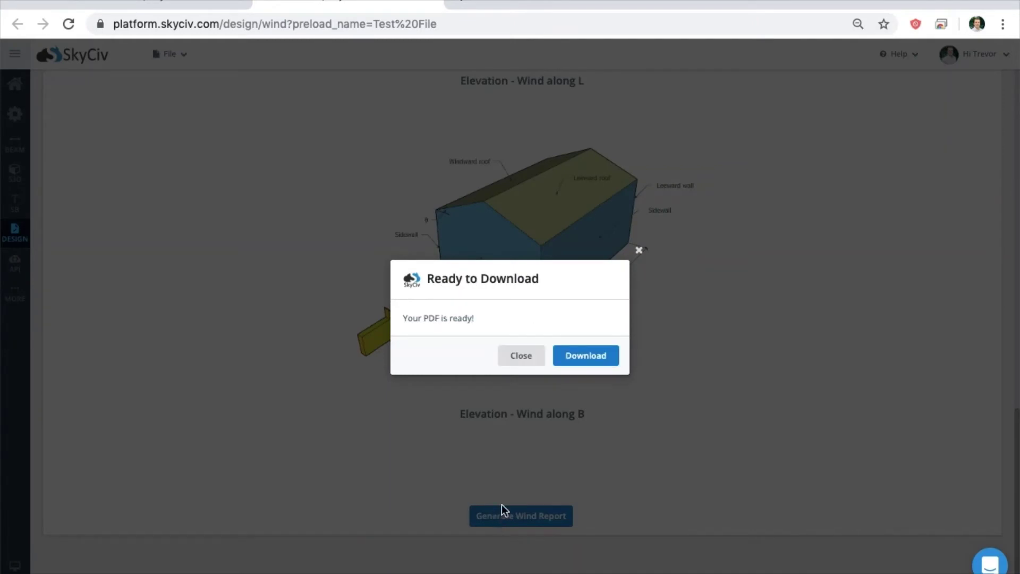
click(521, 356)
scroll(745, 393, up, 15)
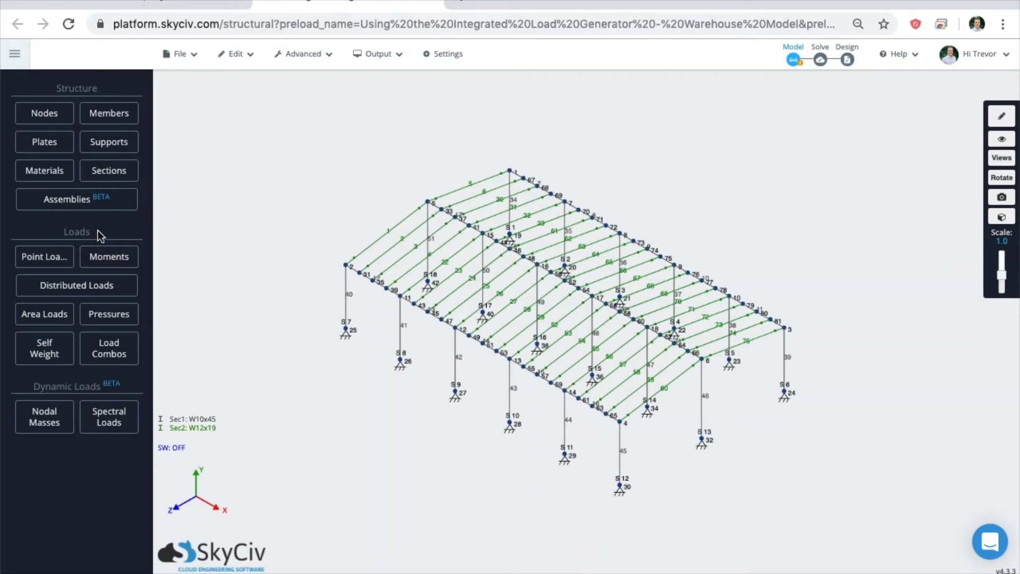
Reset the Area Loads wind generator's previous data and start it under ASCE 7-10
click(53, 316)
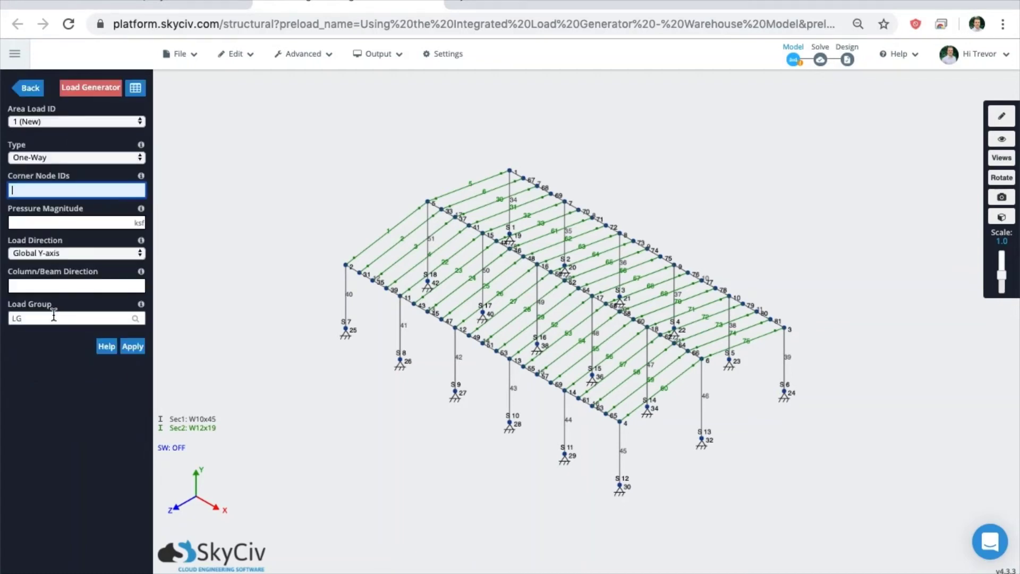
click(78, 96)
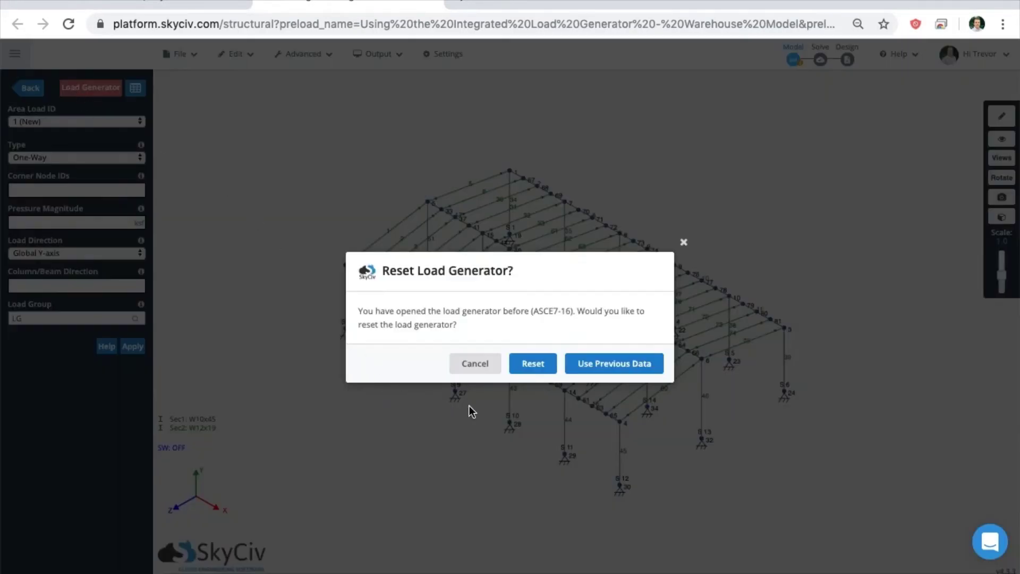
click(534, 364)
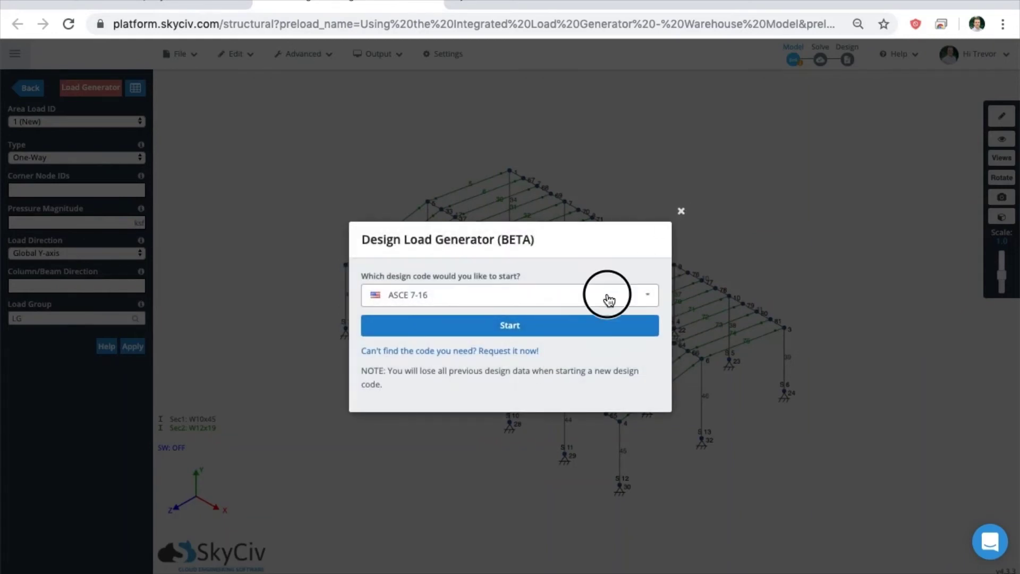
click(609, 300)
click(517, 342)
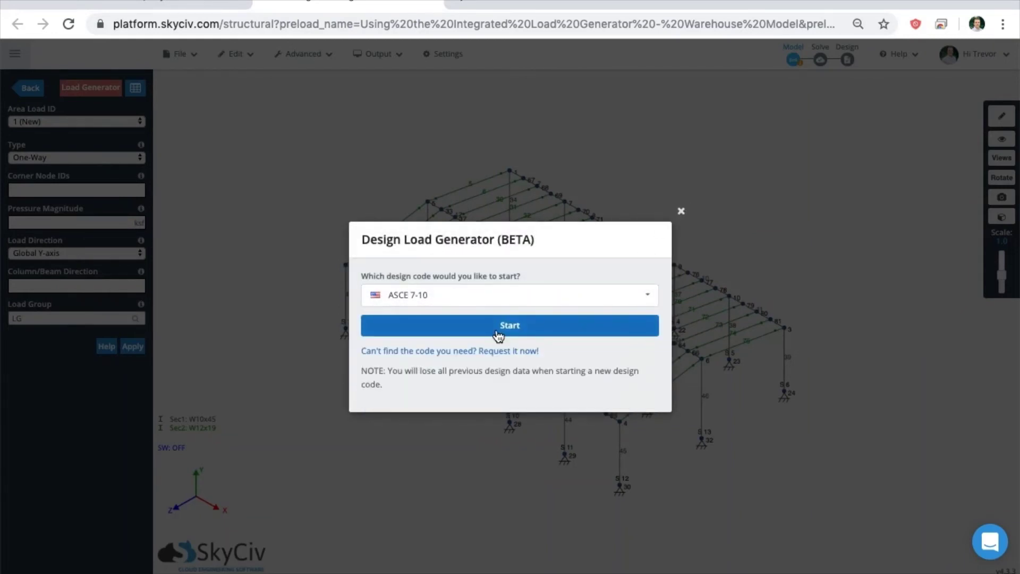
click(497, 326)
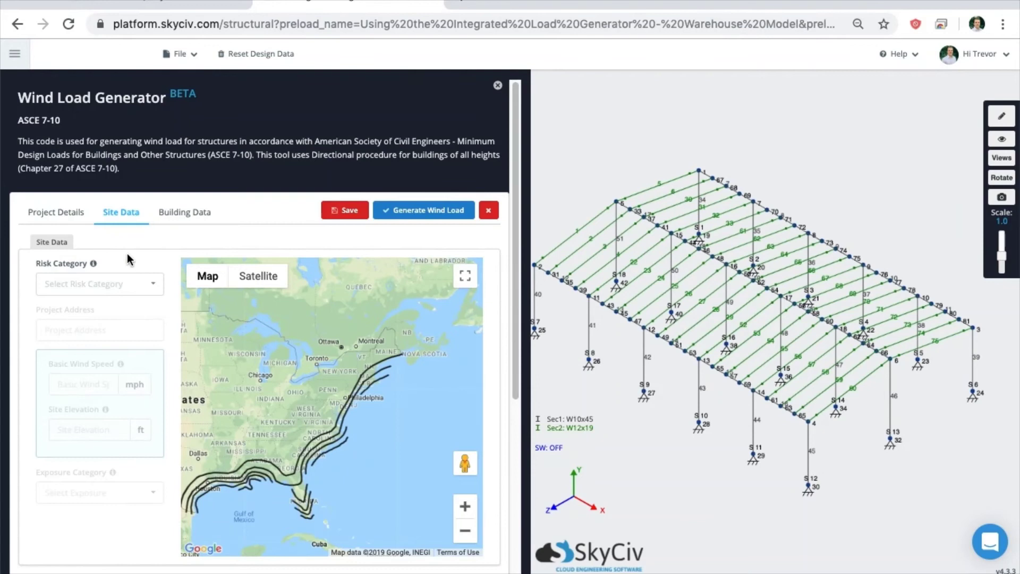
Pick a Gable/Duopitch roof, check the 60×100 ft warehouse dimensions, and generate wind loads
click(145, 288)
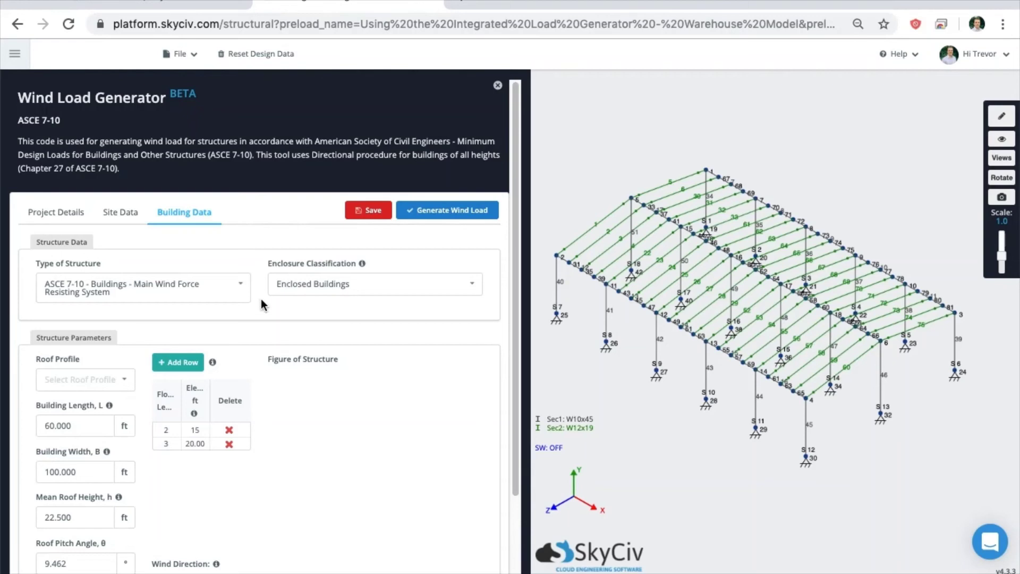
scroll(180, 296, down, 3)
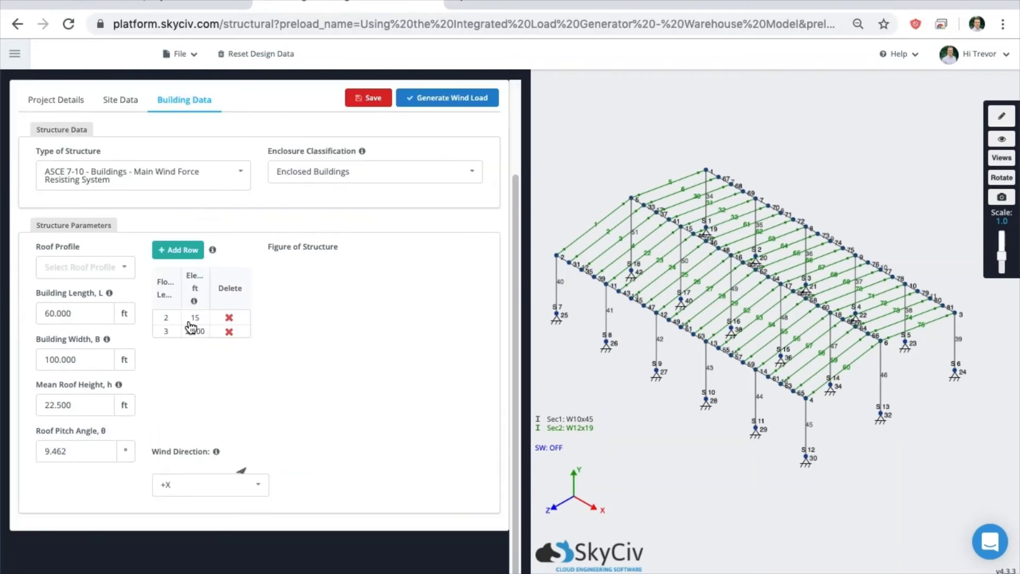
click(69, 276)
click(87, 290)
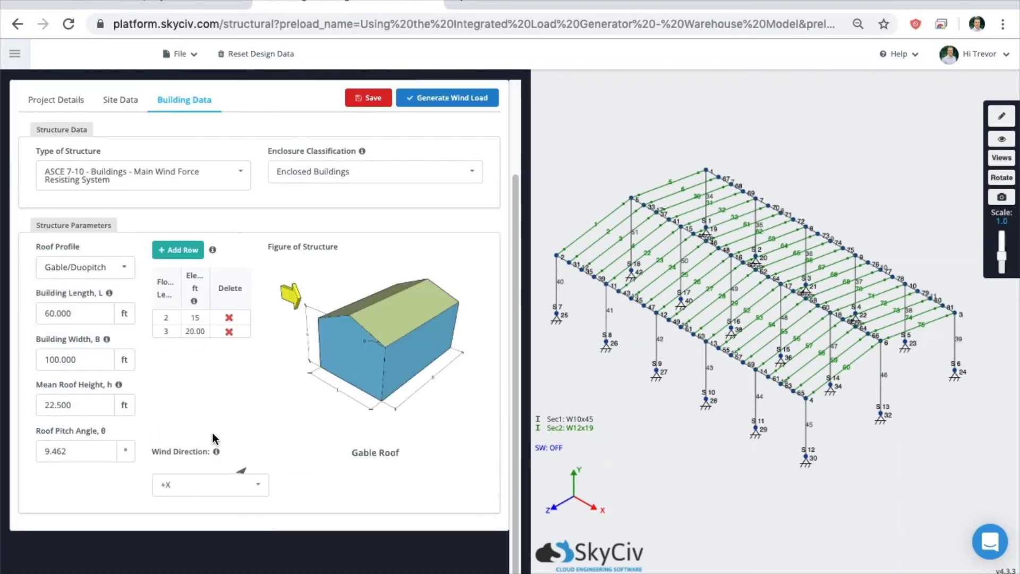
click(99, 448)
click(94, 404)
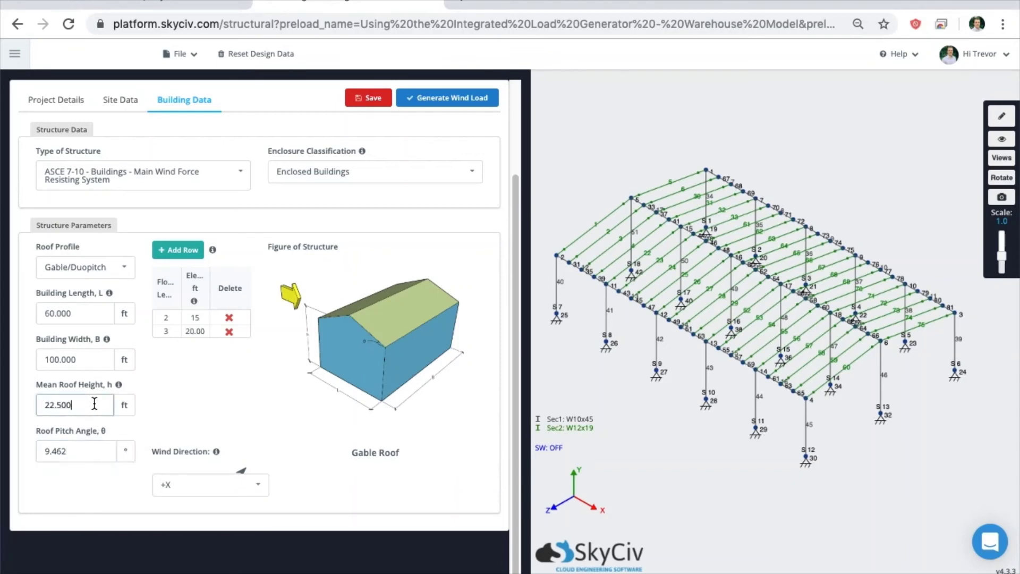
click(86, 364)
click(90, 316)
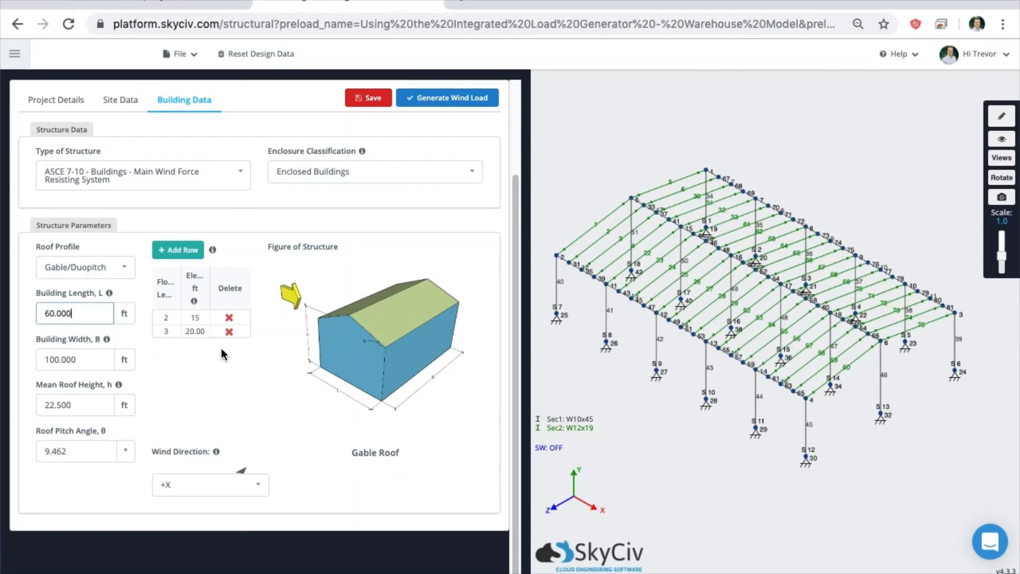
click(438, 105)
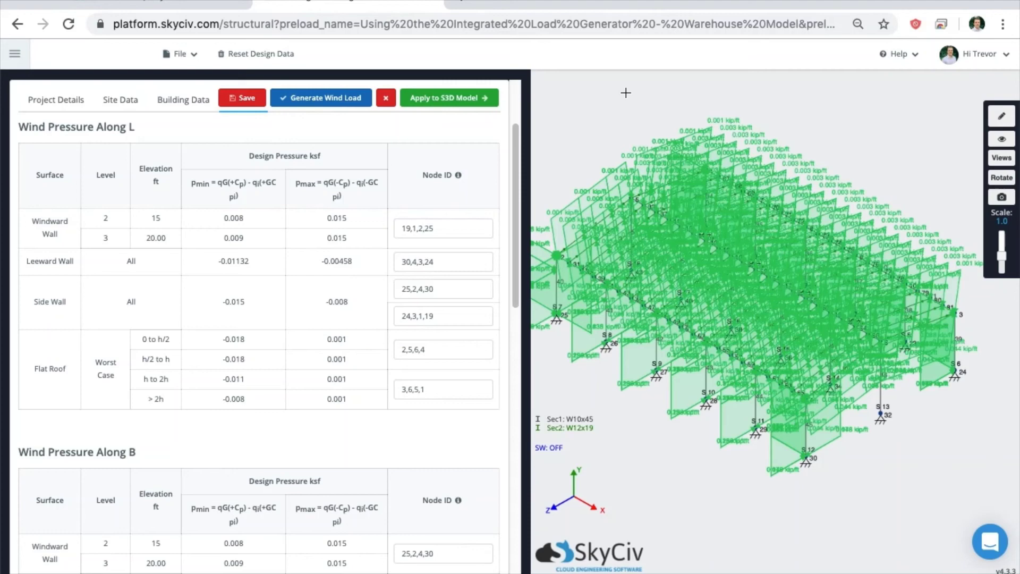
Check the node IDs tied to the windward wall and windward/leeward roof area loads
scroll(487, 285, down, 15)
scroll(500, 319, up, 1)
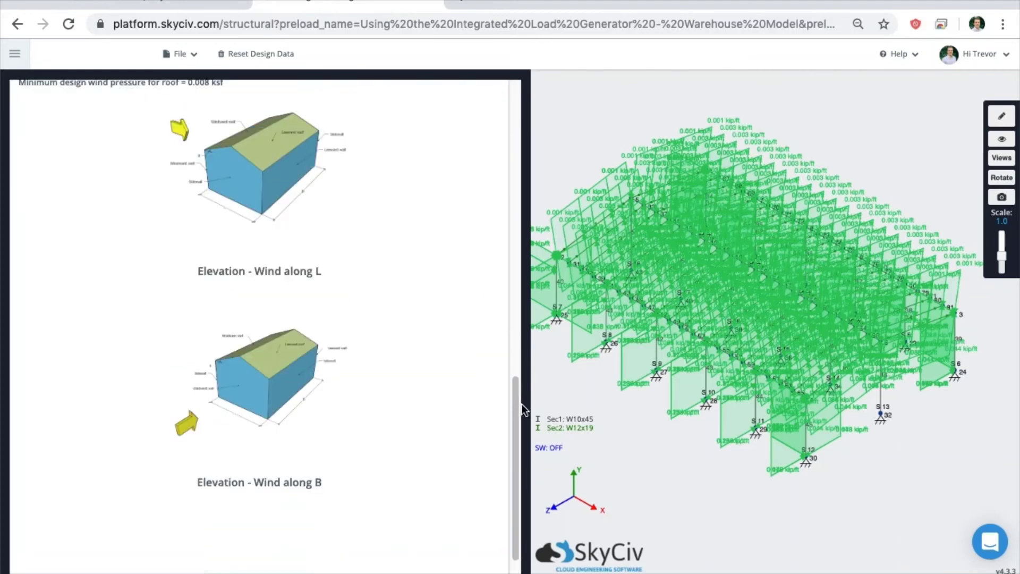
drag(515, 399, 510, 178)
click(449, 145)
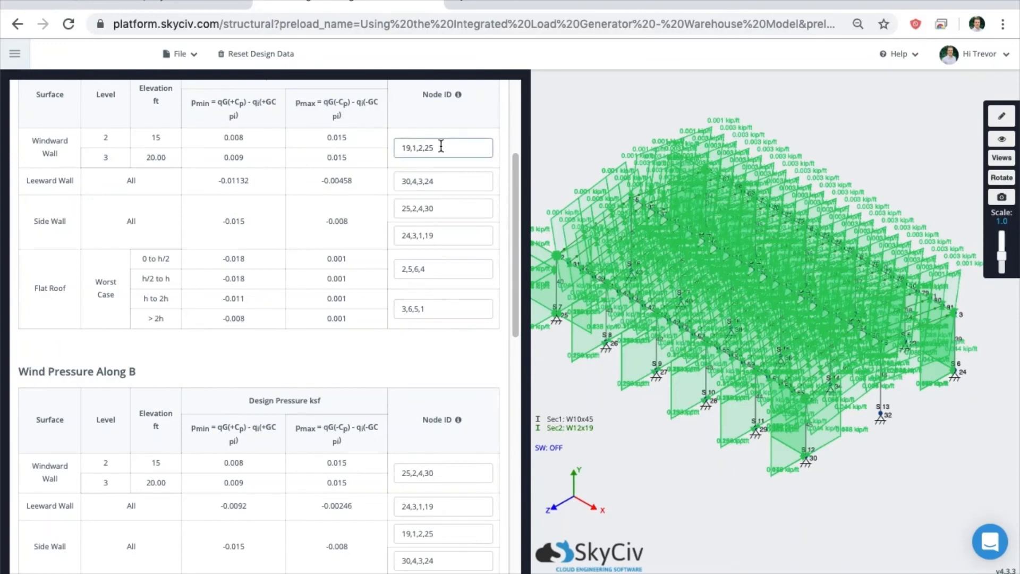
click(437, 145)
drag(510, 198, 511, 258)
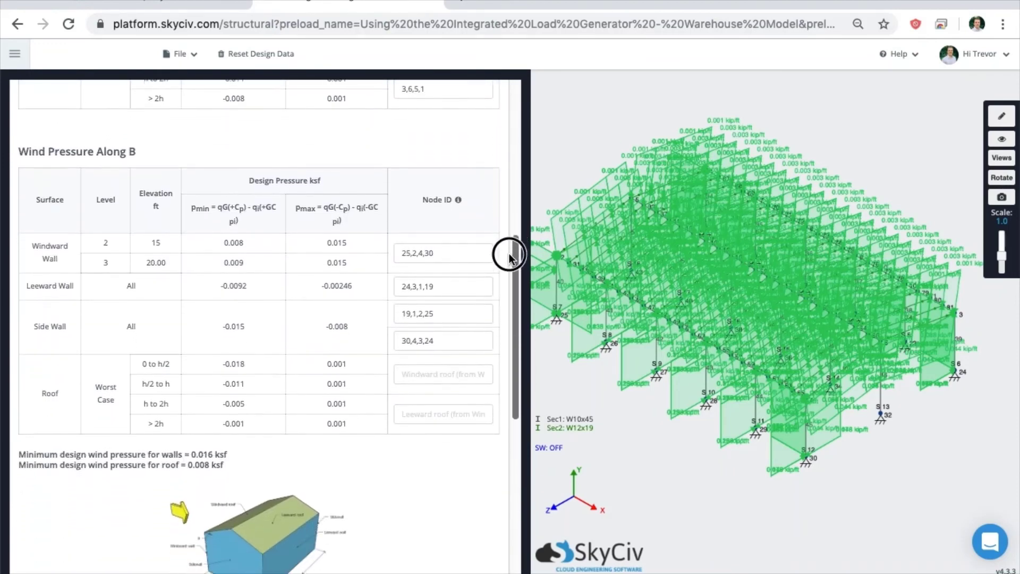
click(445, 369)
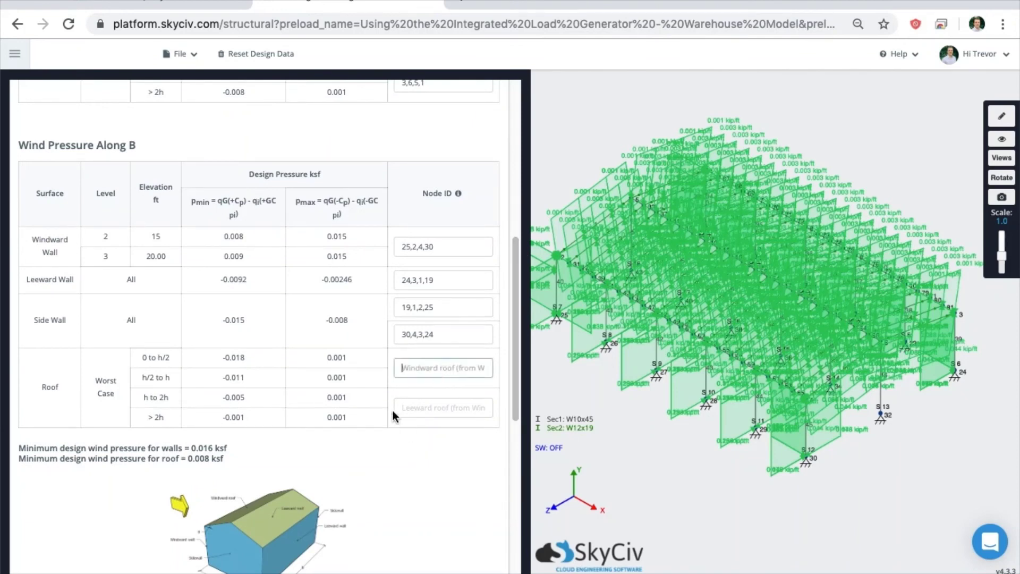
click(438, 401)
click(423, 368)
click(433, 408)
click(423, 366)
Filter the load display to WL_alongL_Case1 only and orbit to view its member loads
click(1001, 139)
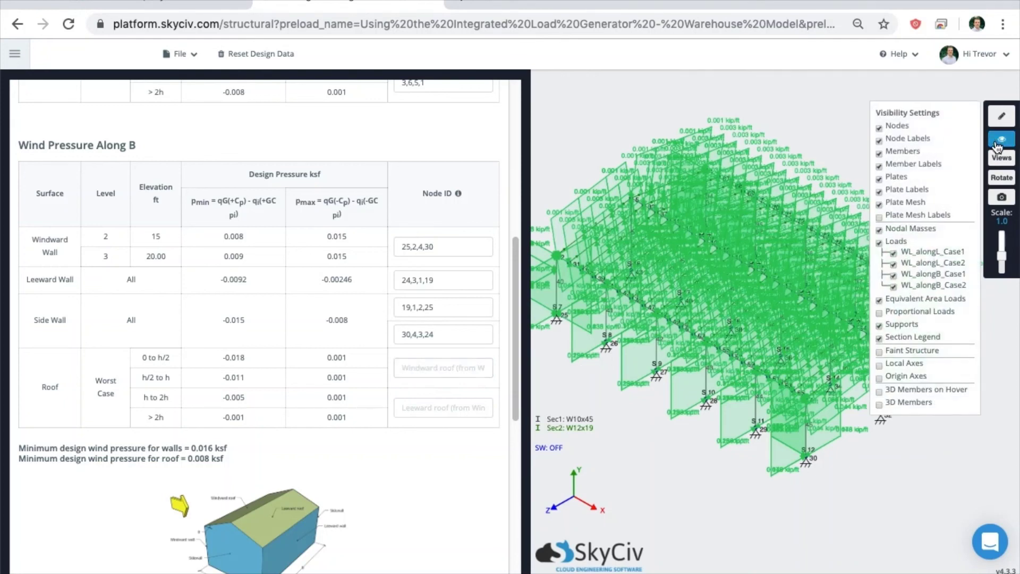
click(906, 286)
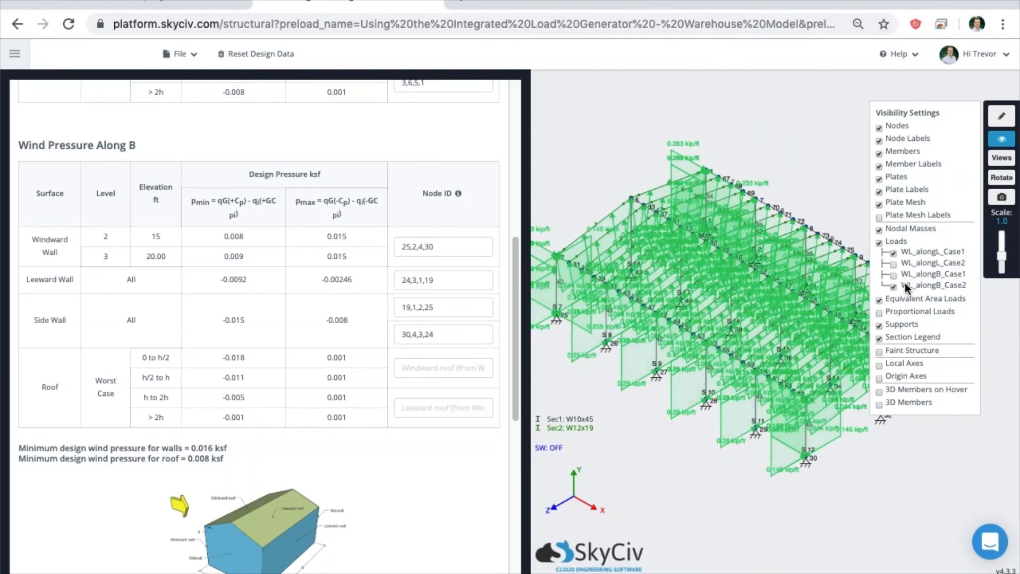
click(1000, 139)
mouse_move(882, 497)
mouse_down()
mouse_move(860, 506)
mouse_move(957, 509)
mouse_move(894, 492)
mouse_up()
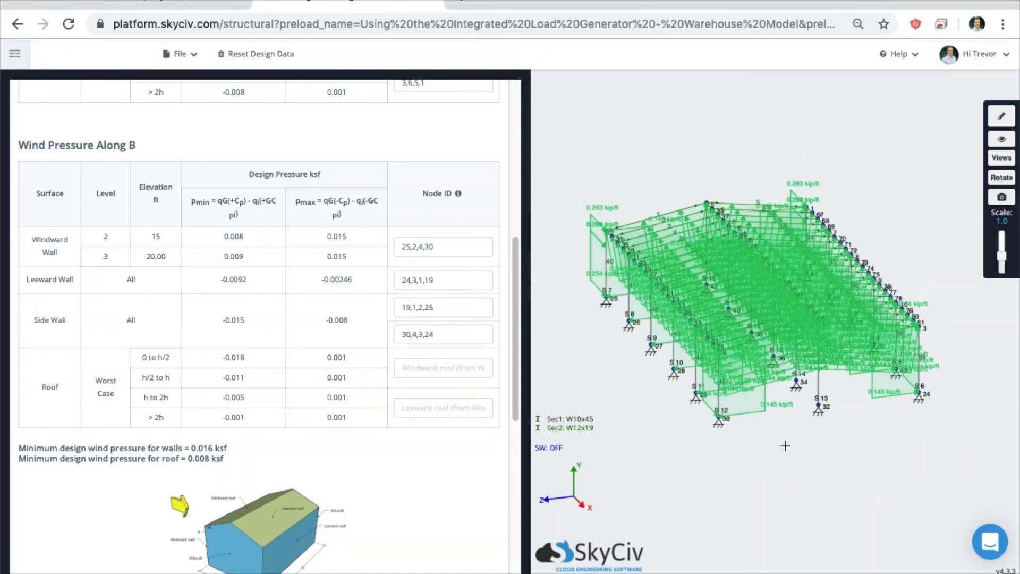
drag(785, 445, 713, 466)
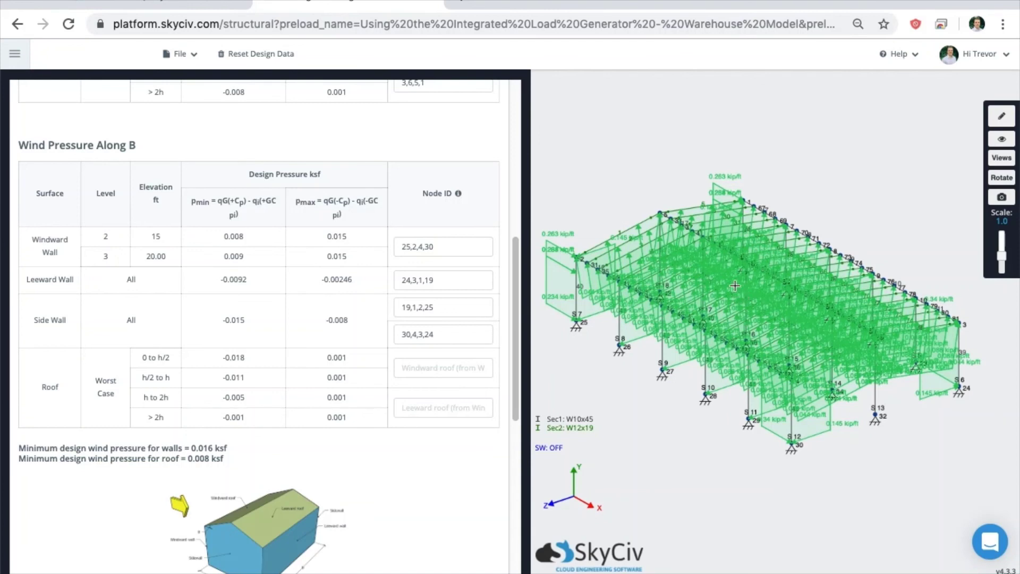